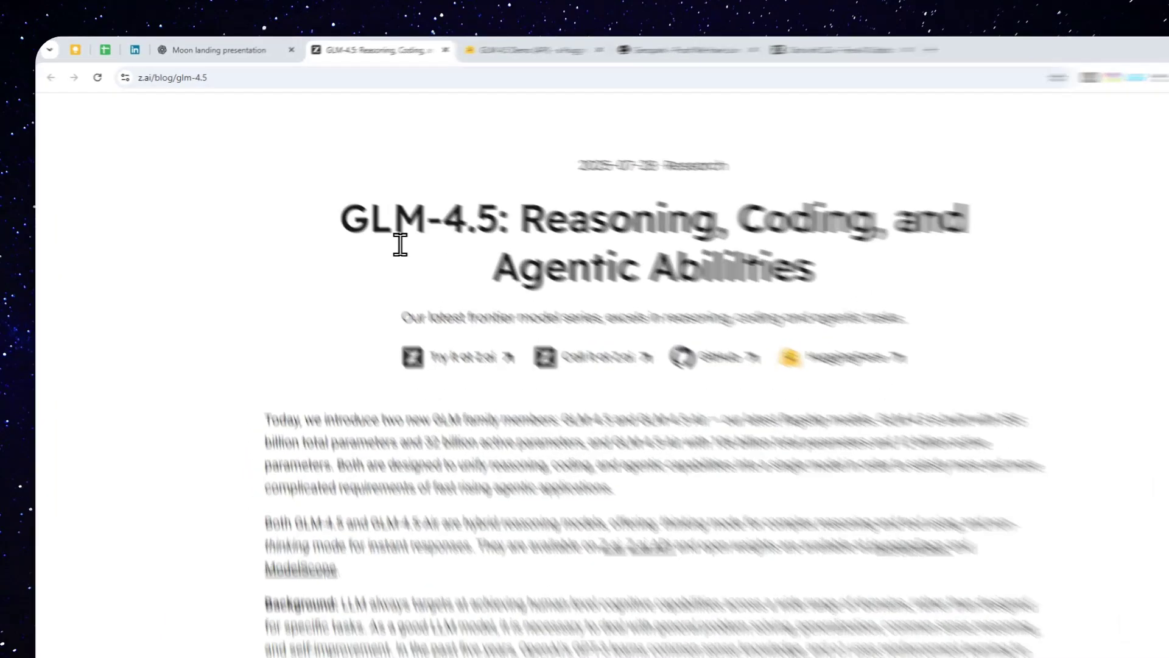
Step: Highlight GLM-4.5 in the blog post's title and read the introduction of the two new models and the background section
{"action": "left_click_drag", "start_coordinate": [313, 207], "coordinate": [462, 215]}
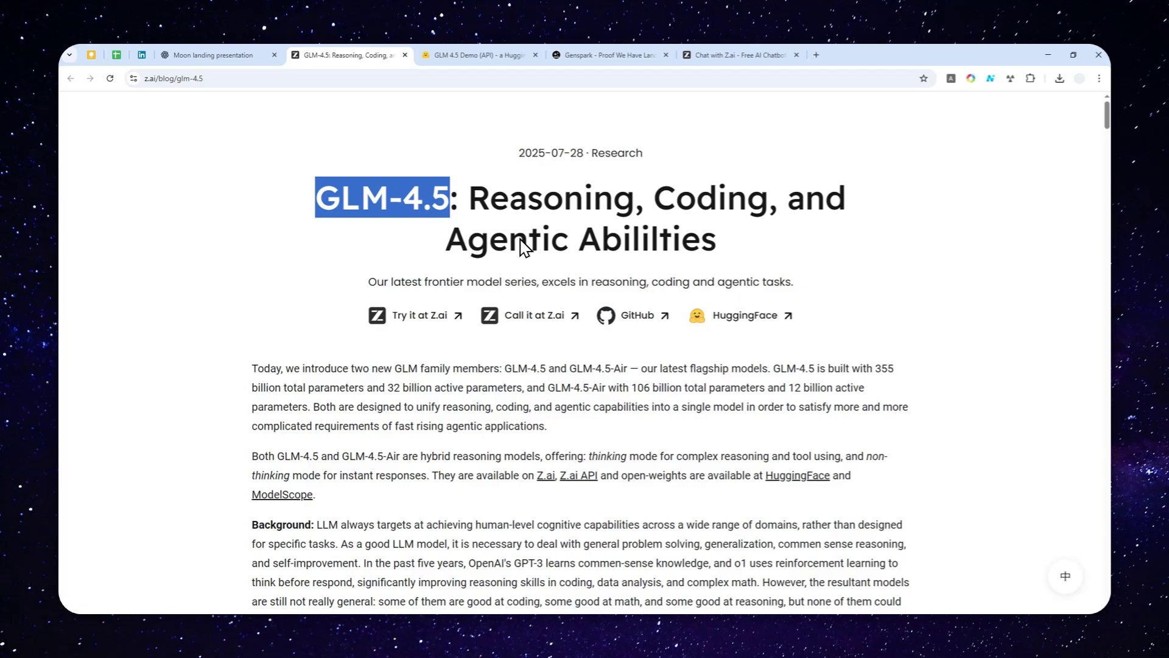
{"action": "scroll", "coordinate": [465, 335], "scroll_direction": "down", "scroll_amount": 2}
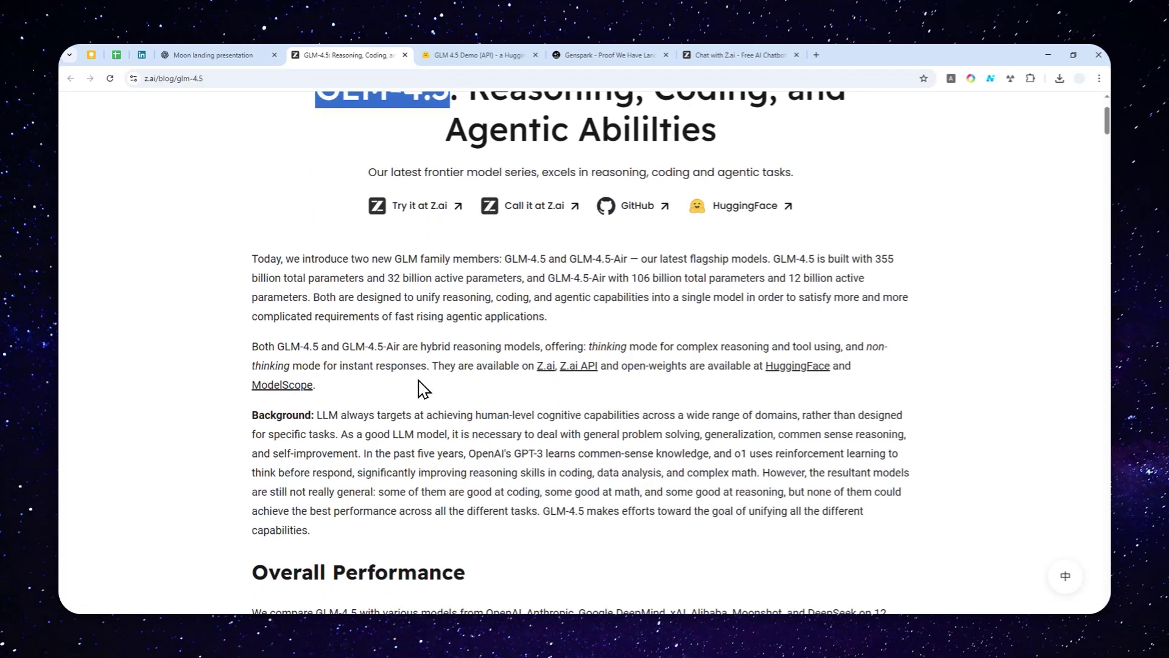
{"action": "scroll", "coordinate": [469, 341], "scroll_direction": "up", "scroll_amount": 2}
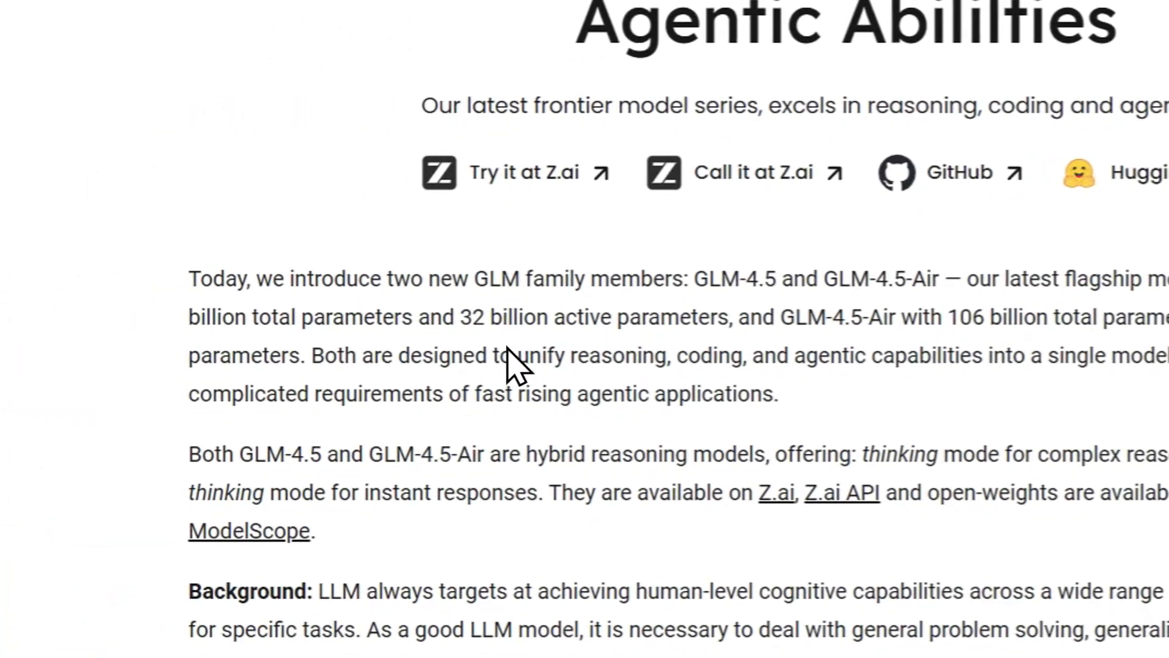
{"action": "scroll", "coordinate": [523, 323], "scroll_direction": "down", "scroll_amount": 3}
{"action": "scroll", "coordinate": [533, 307], "scroll_direction": "down", "scroll_amount": 1}
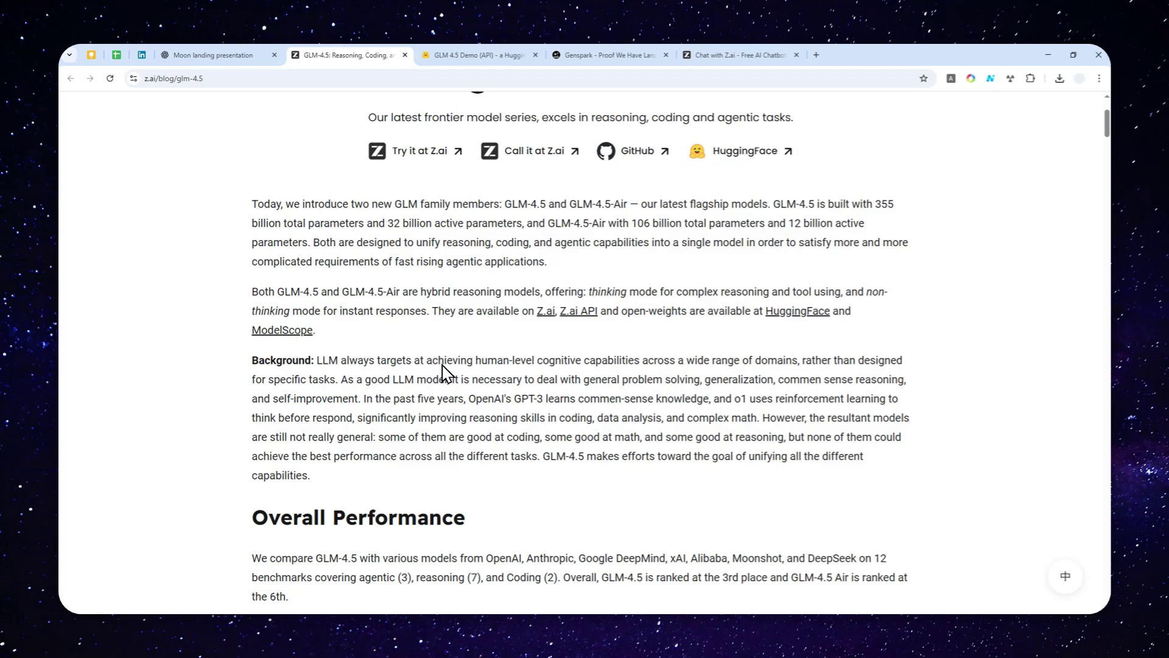
{"action": "scroll", "coordinate": [451, 377], "scroll_direction": "down", "scroll_amount": 1}
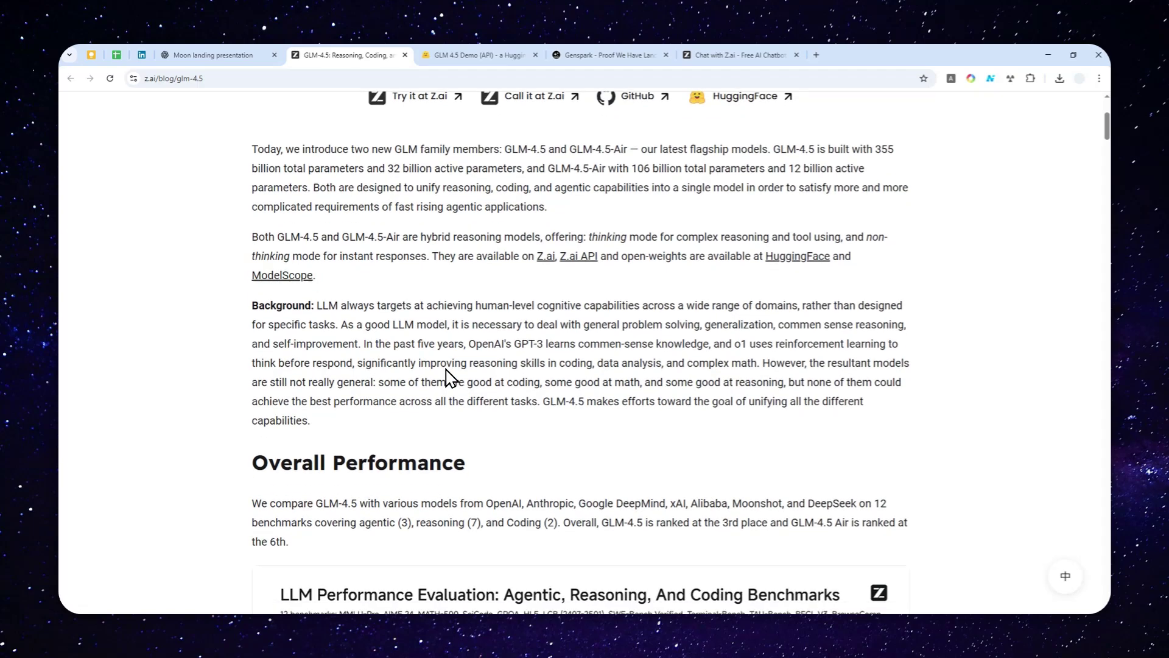
Step: Examine the Overall Performance section's LLM evaluation chart and its agentic, reasoning and coding benchmark charts
{"action": "scroll", "coordinate": [454, 372], "scroll_direction": "down", "scroll_amount": 5}
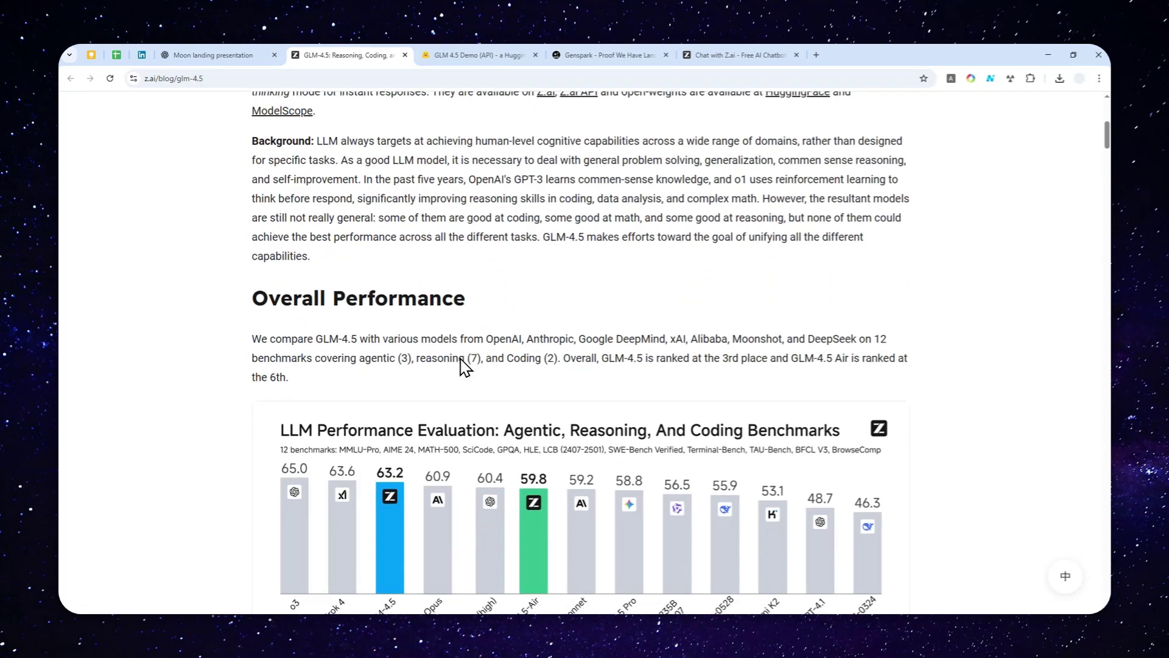
{"action": "scroll", "coordinate": [463, 360], "scroll_direction": "down", "scroll_amount": 2}
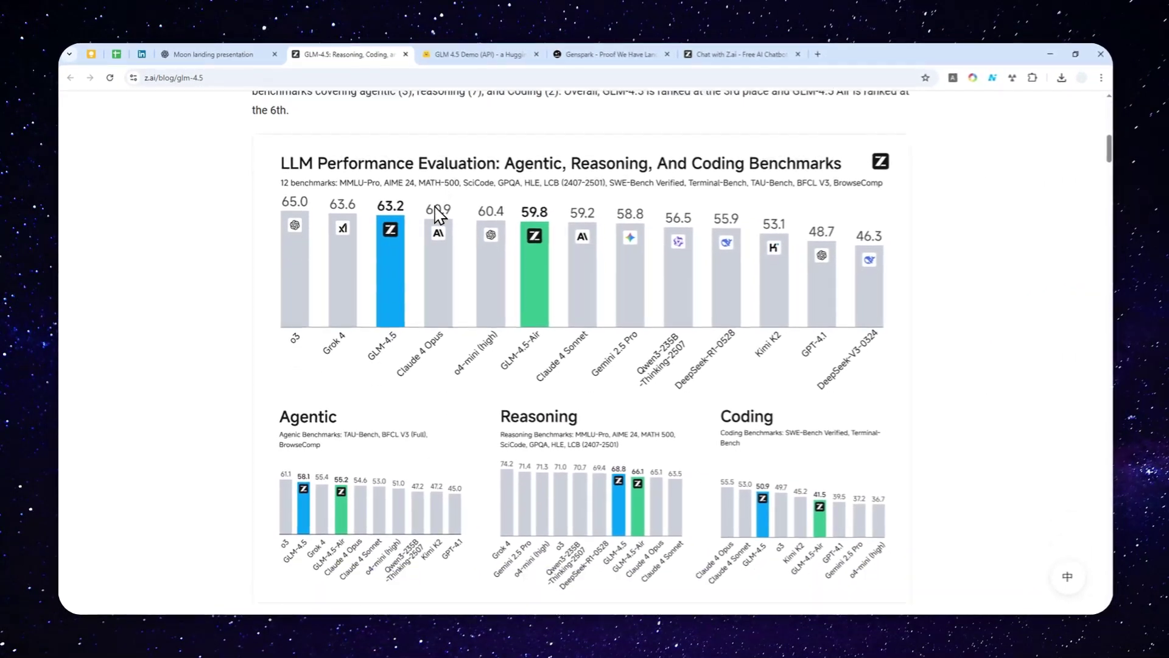
{"action": "scroll", "coordinate": [437, 213], "scroll_direction": "down", "scroll_amount": 1}
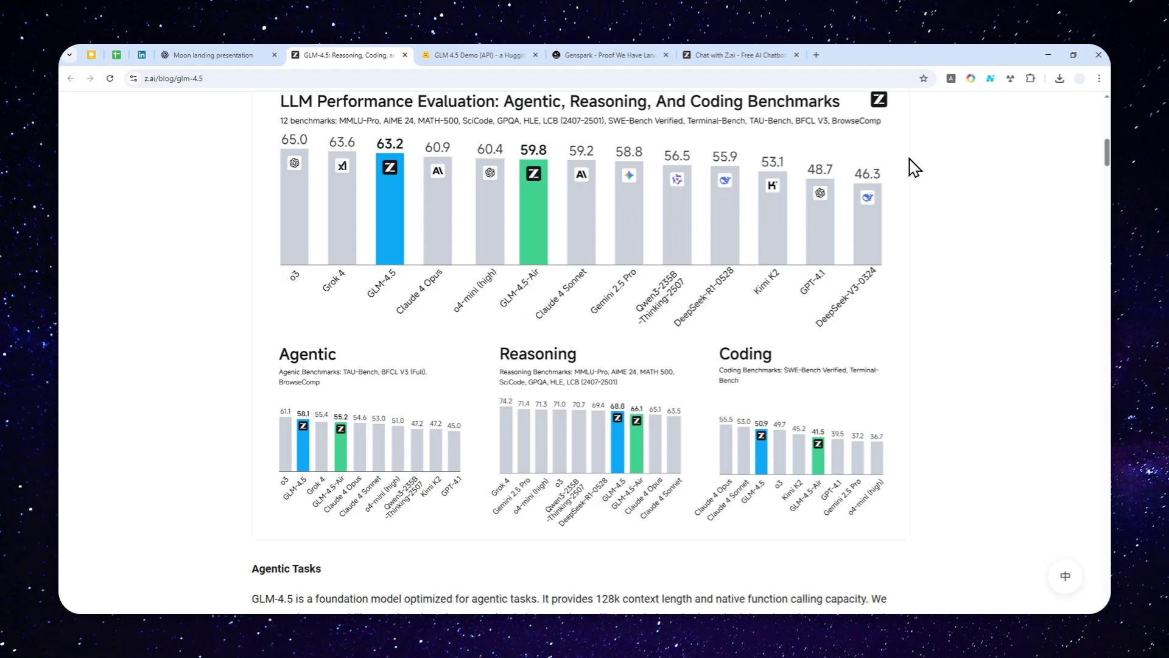
{"action": "scroll", "coordinate": [566, 307], "scroll_direction": "down", "scroll_amount": 3}
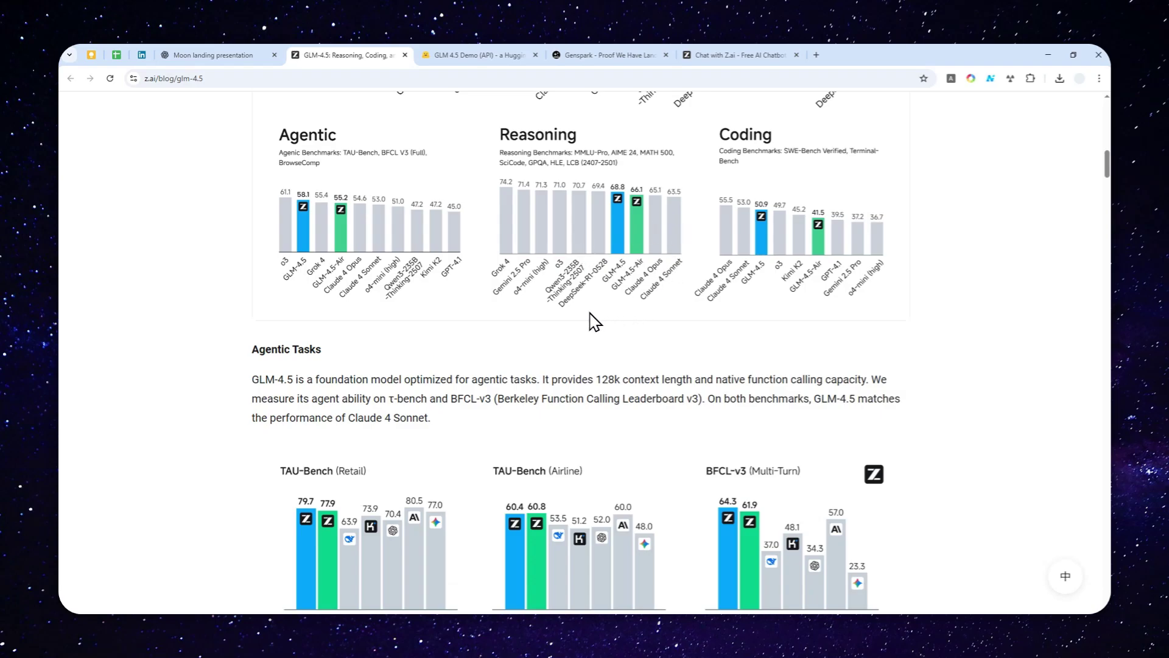
Step: Examine the Agentic Tasks section, including the TAU-Bench, BFCL-v3 and BrowseComp charts and the detailed benchmark comparison table
{"action": "scroll", "coordinate": [585, 321], "scroll_direction": "down", "scroll_amount": 2}
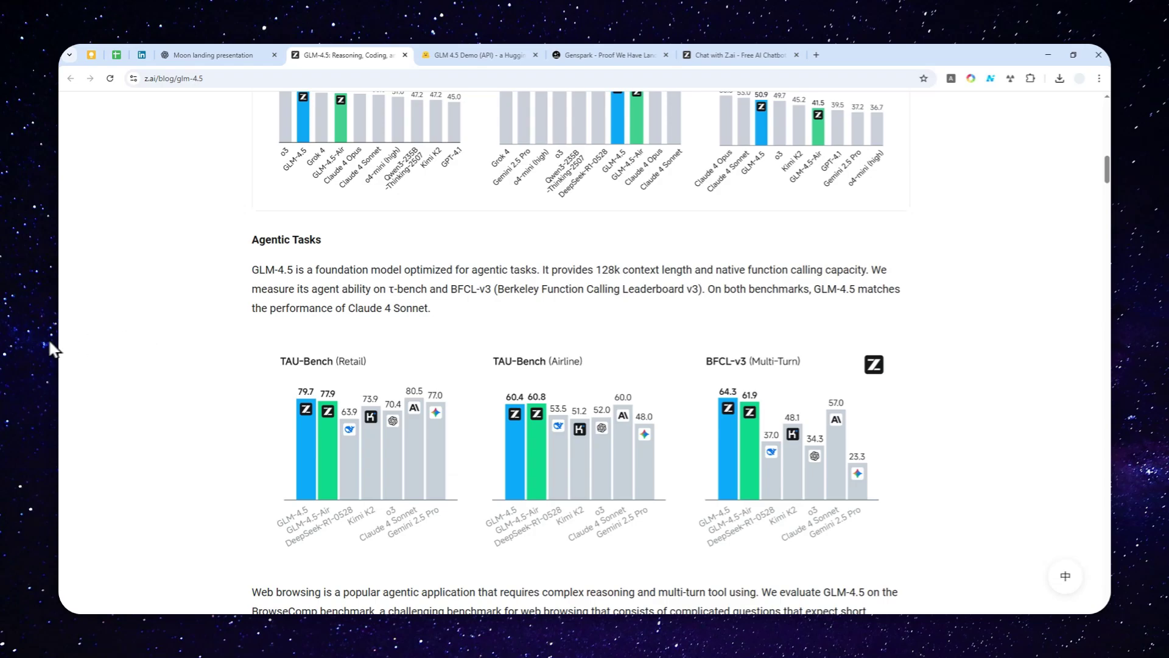
{"action": "scroll", "coordinate": [939, 305], "scroll_direction": "down", "scroll_amount": 3}
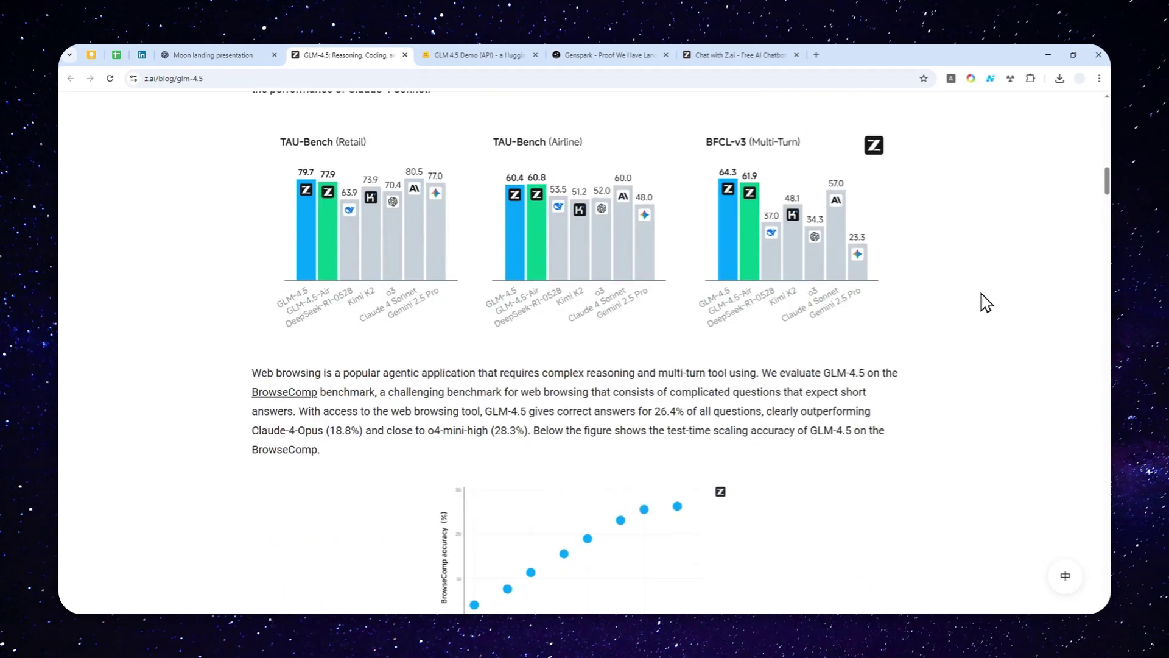
{"action": "scroll", "coordinate": [976, 297], "scroll_direction": "down", "scroll_amount": 3}
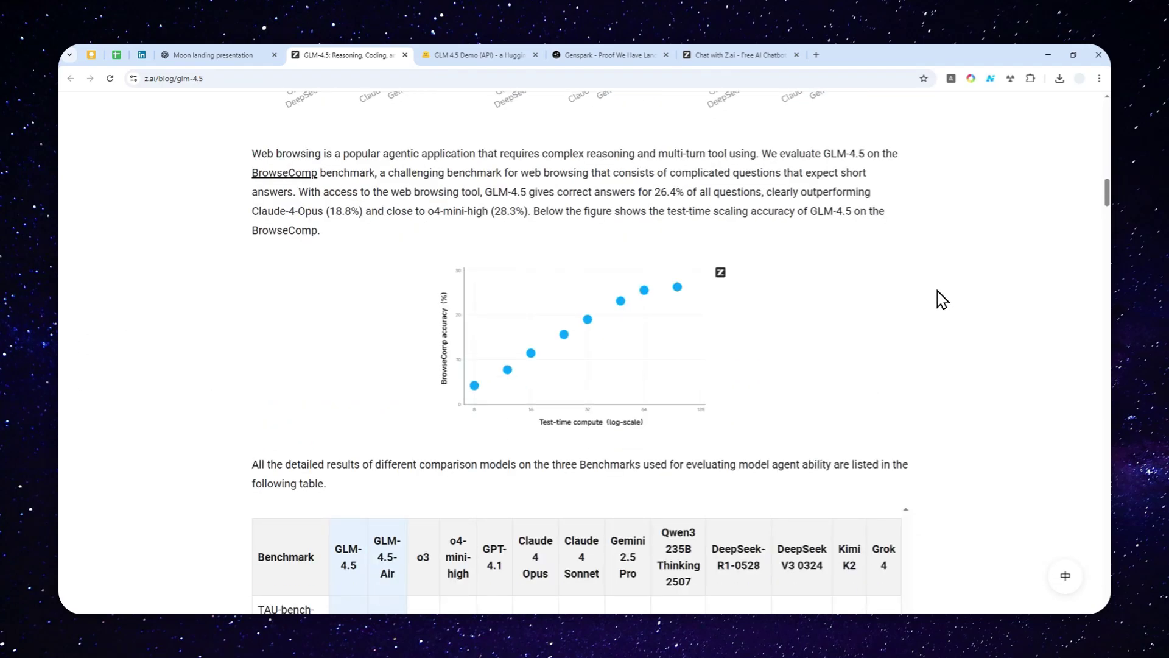
{"action": "scroll", "coordinate": [938, 308], "scroll_direction": "down", "scroll_amount": 3}
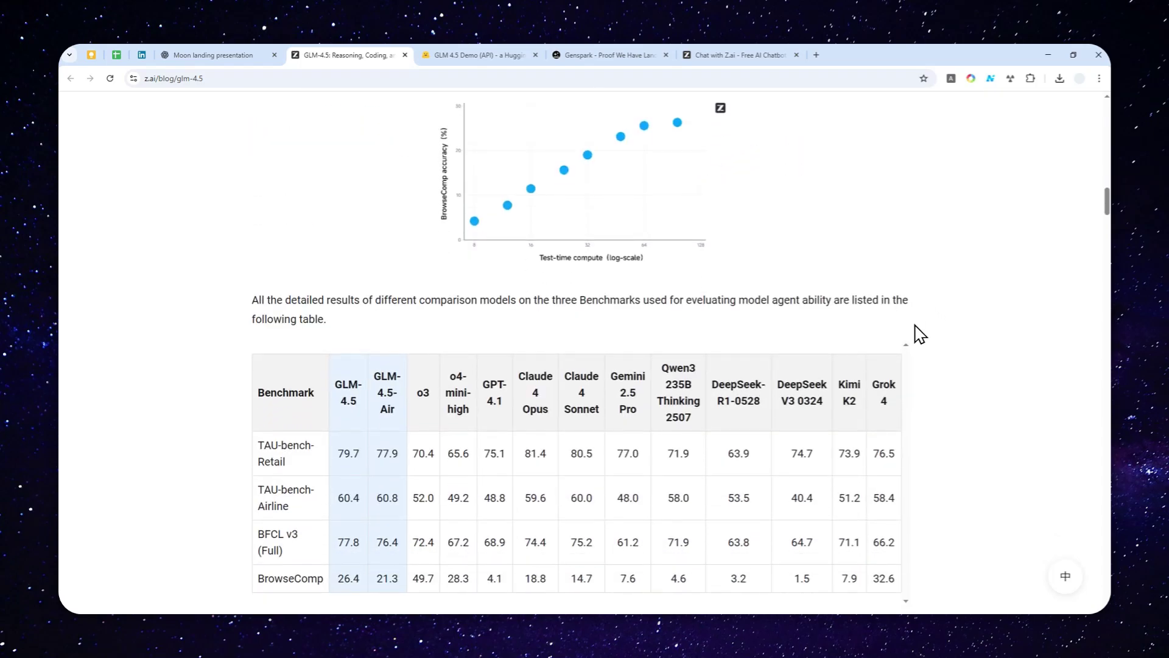
{"action": "scroll", "coordinate": [916, 332], "scroll_direction": "down", "scroll_amount": 2}
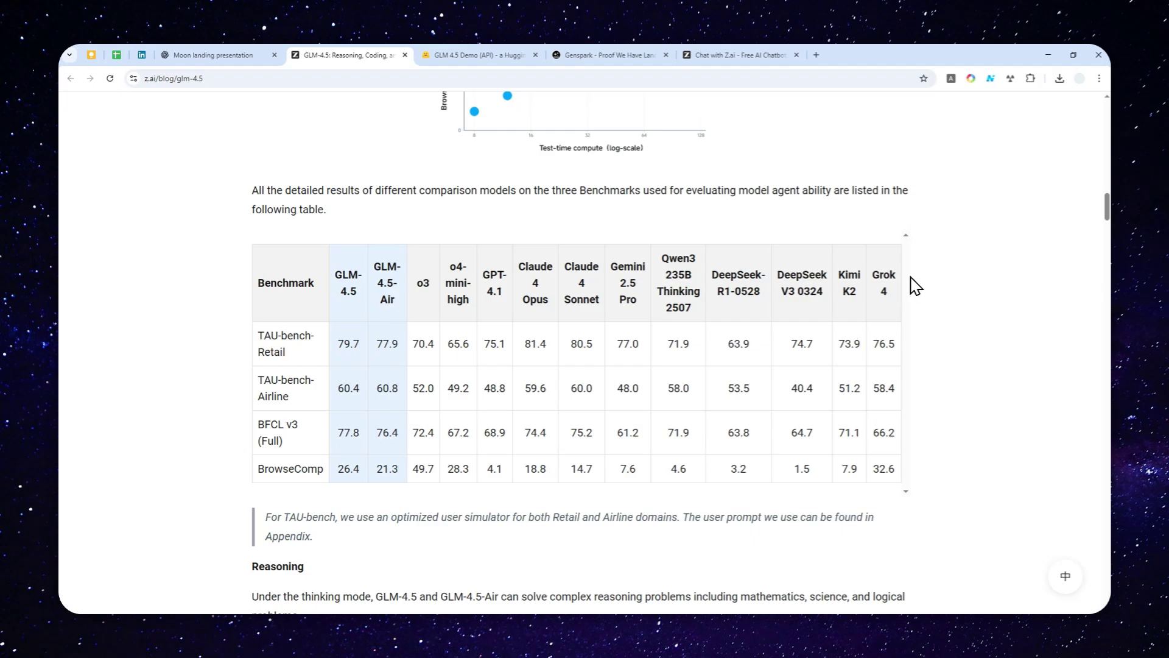
{"action": "scroll", "coordinate": [910, 292], "scroll_direction": "down", "scroll_amount": 3}
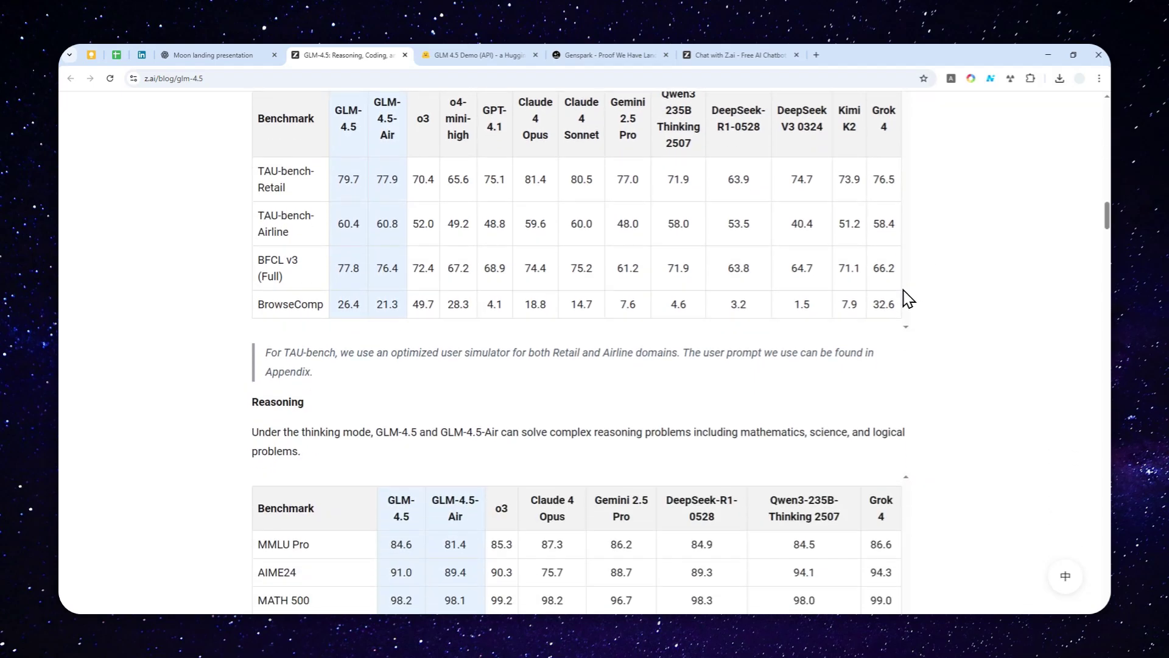
Step: Open the Z.ai chatbot site at z.ai in a new browser tab
{"action": "left_click", "coordinate": [816, 55]}
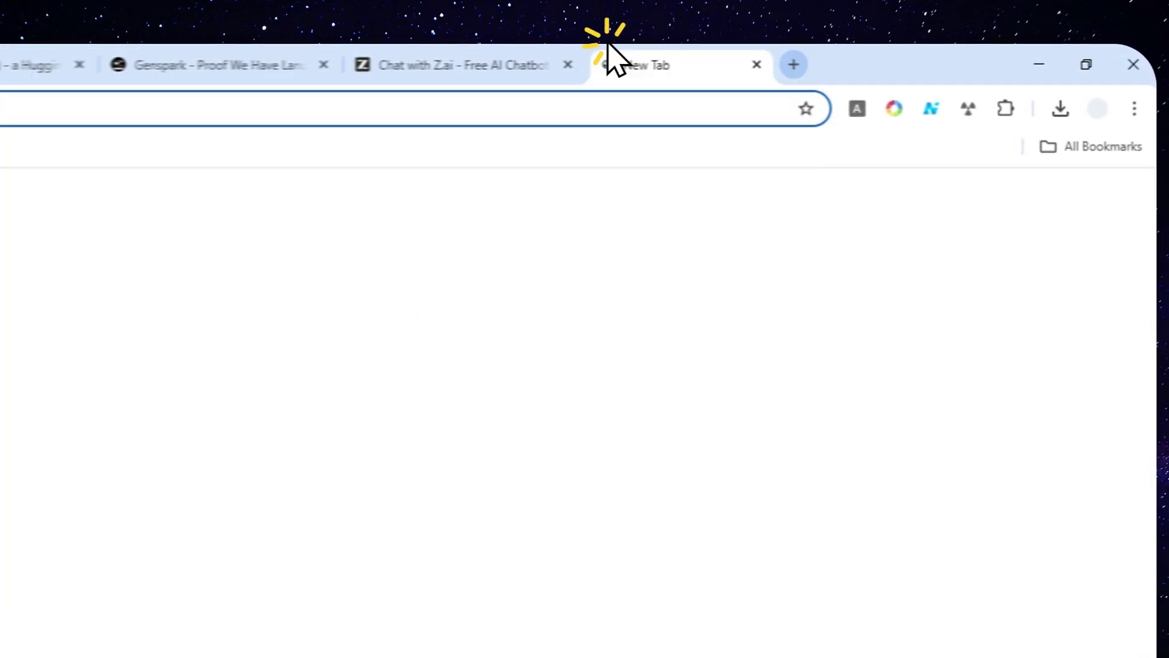
{"action": "type", "text": "z.ai"}
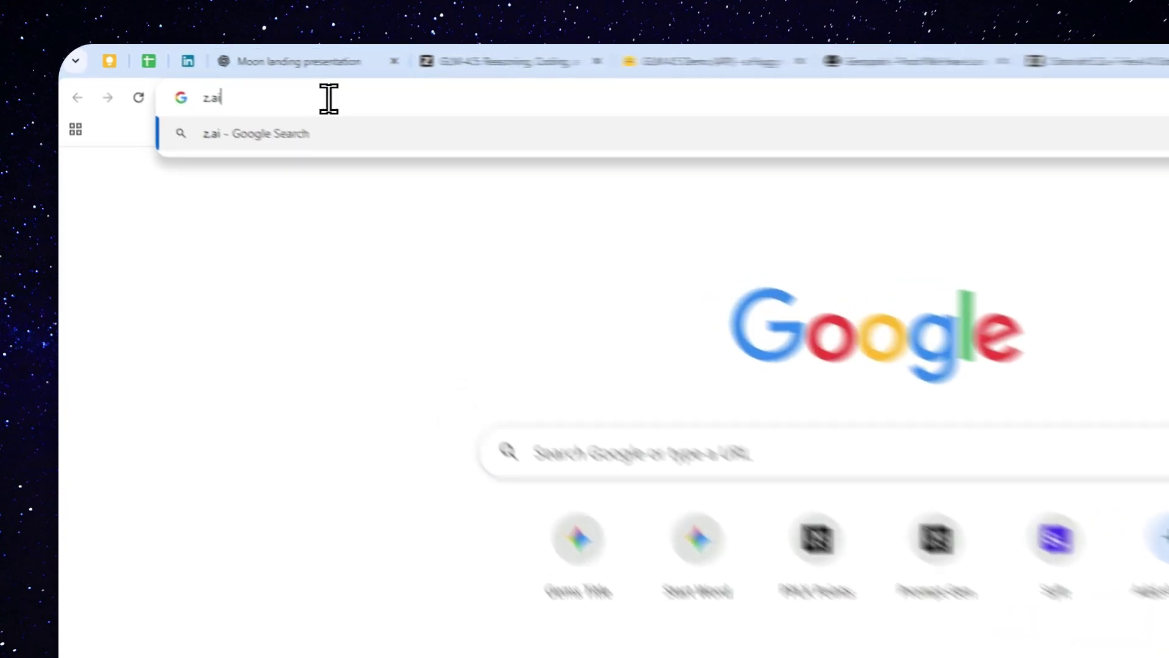
{"action": "key", "text": "Return"}
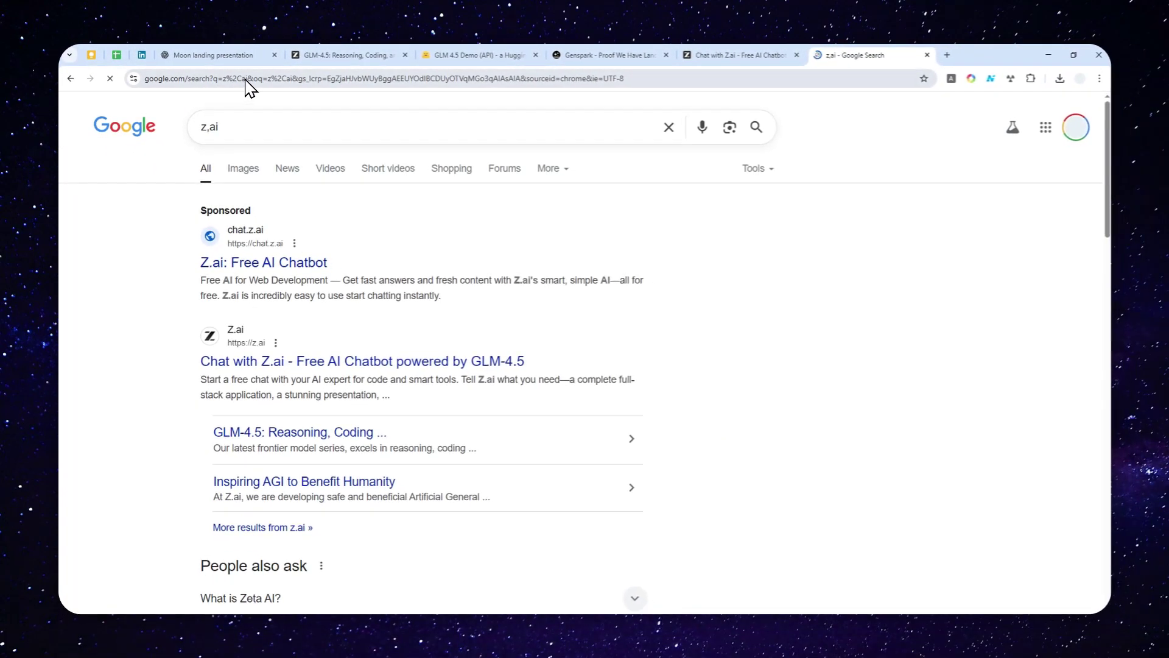
{"action": "left_click", "coordinate": [233, 82]}
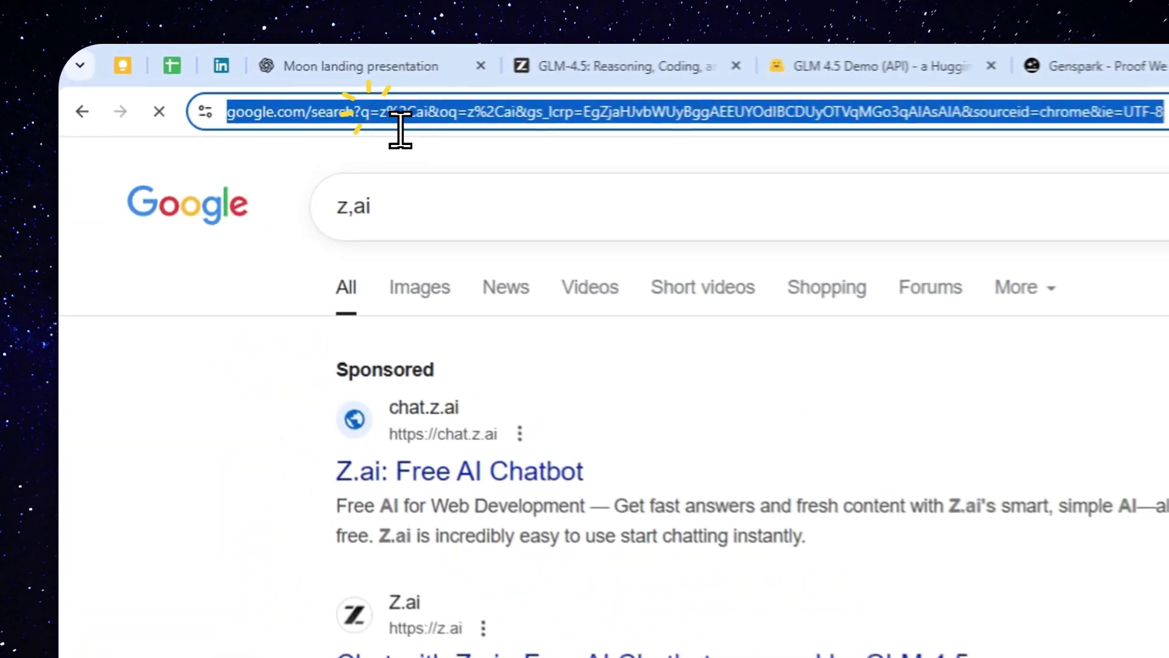
{"action": "type", "text": "z.ai"}
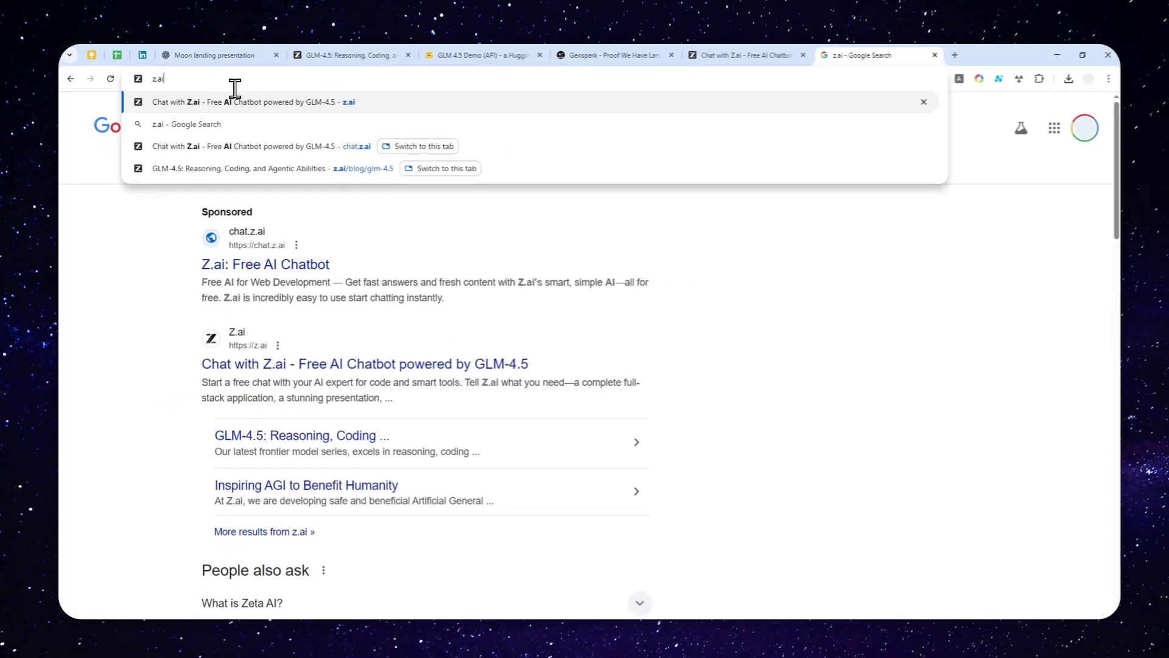
{"action": "key", "text": "Return"}
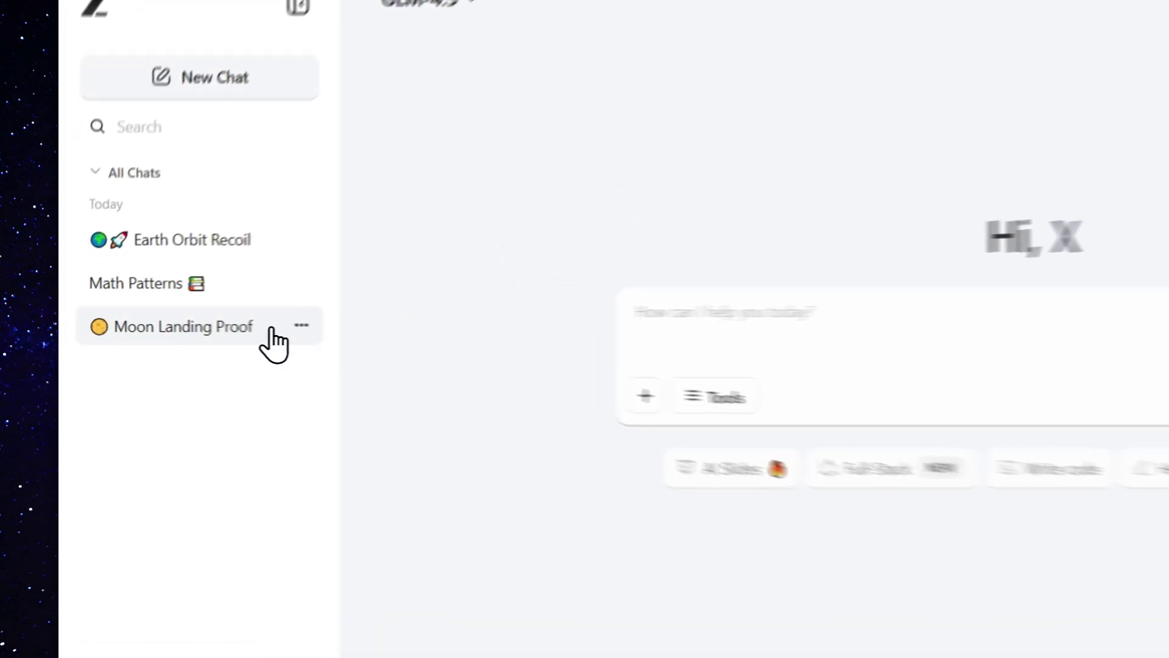
Step: Open the Moon Landing Proof chat and review its generated slides from the title slide through the conclusion
{"action": "left_click", "coordinate": [185, 324]}
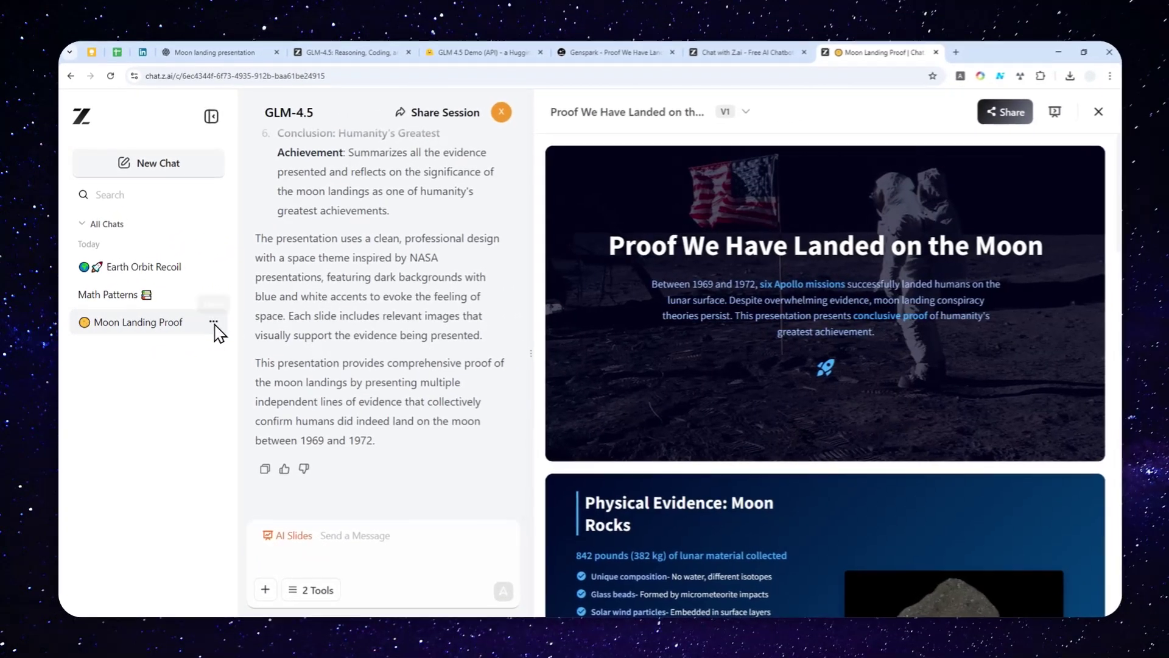
{"action": "scroll", "coordinate": [874, 287], "scroll_direction": "down", "scroll_amount": 5}
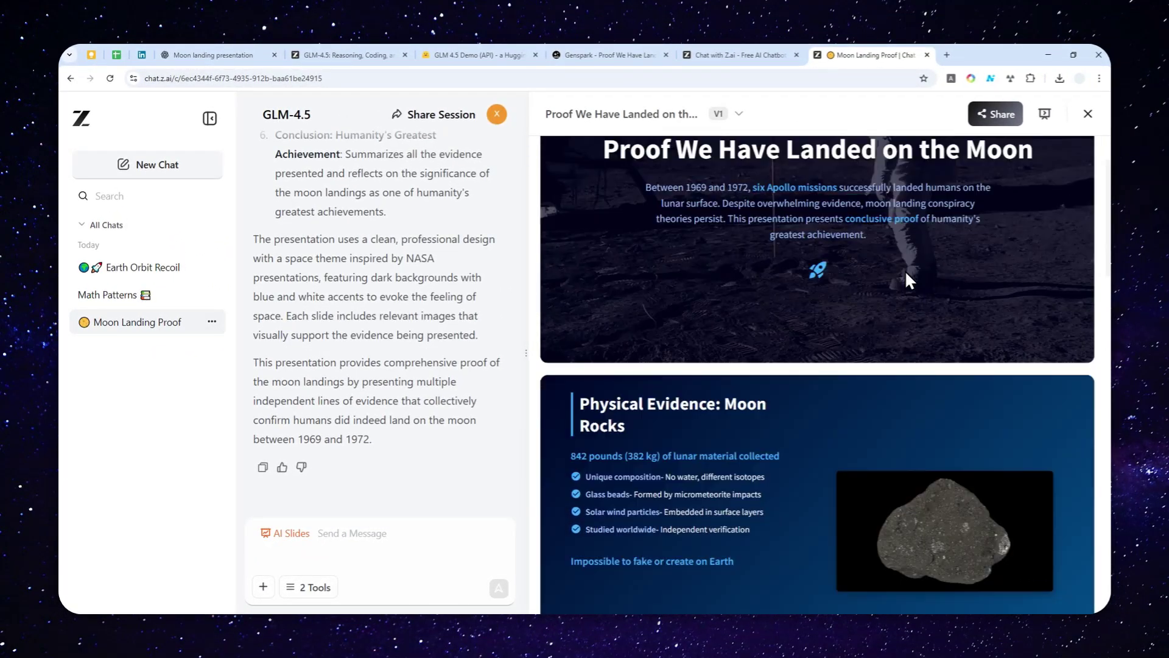
{"action": "scroll", "coordinate": [885, 255], "scroll_direction": "up", "scroll_amount": 4}
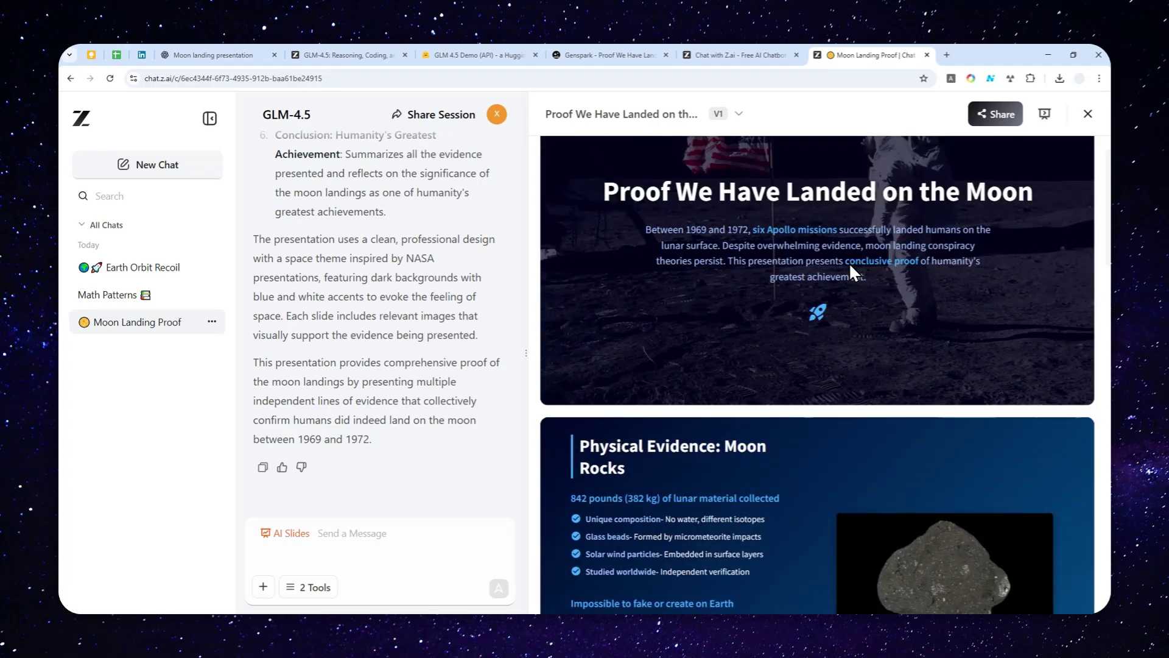
{"action": "scroll", "coordinate": [848, 263], "scroll_direction": "down", "scroll_amount": 8}
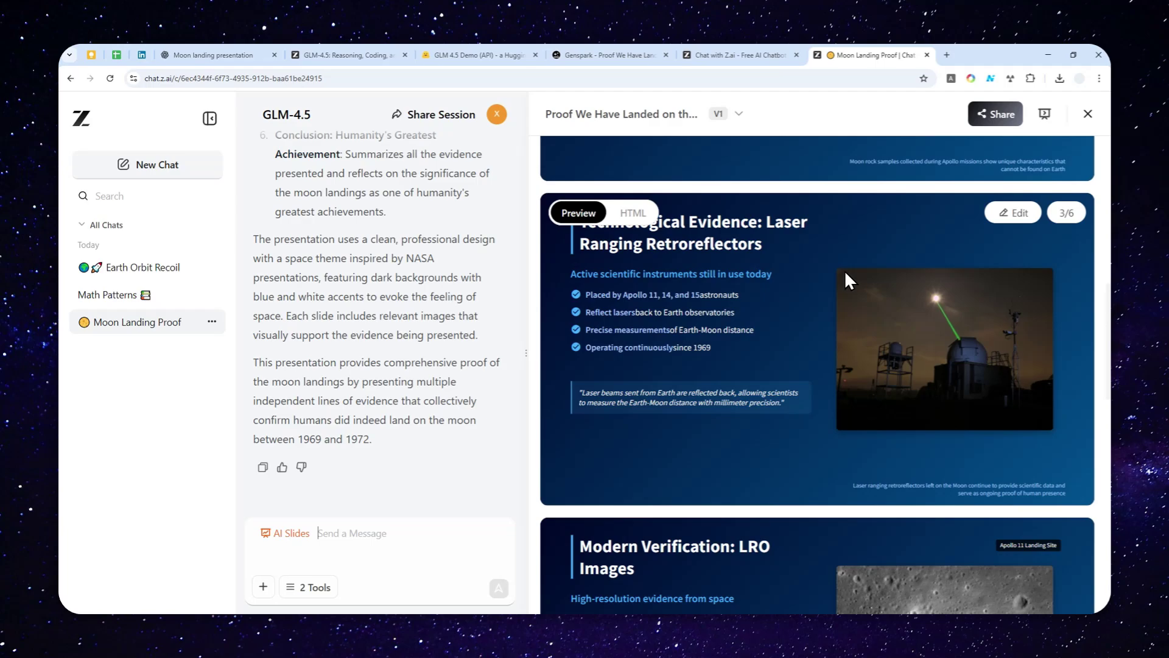
{"action": "scroll", "coordinate": [913, 304], "scroll_direction": "down", "scroll_amount": 1}
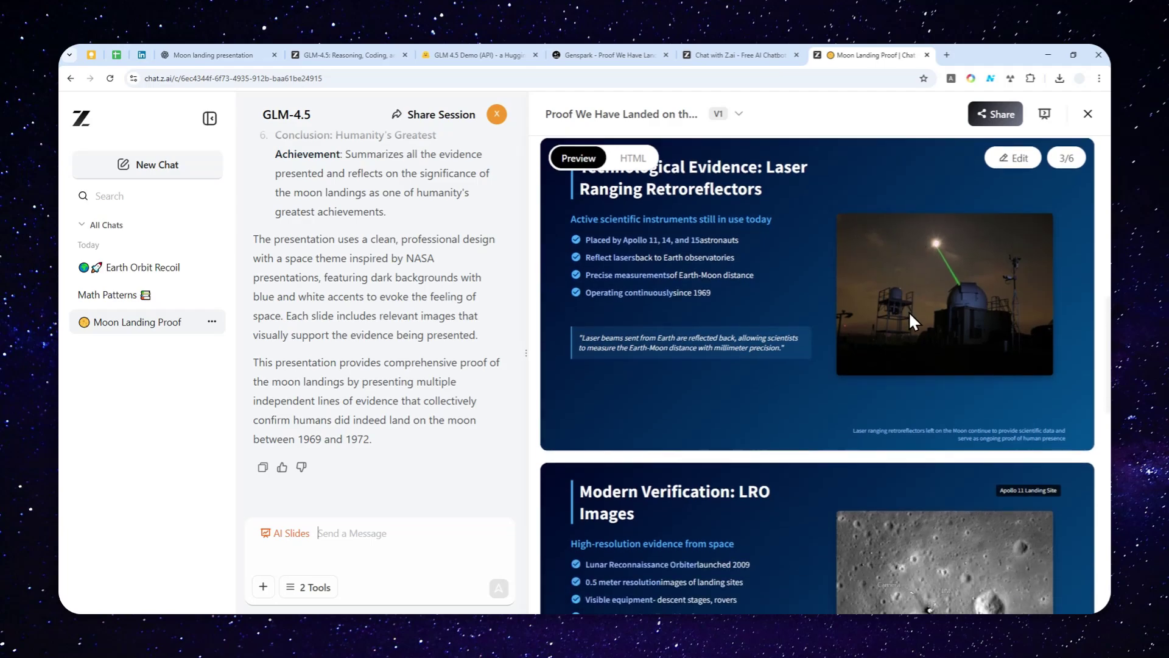
{"action": "scroll", "coordinate": [896, 305], "scroll_direction": "down", "scroll_amount": 1}
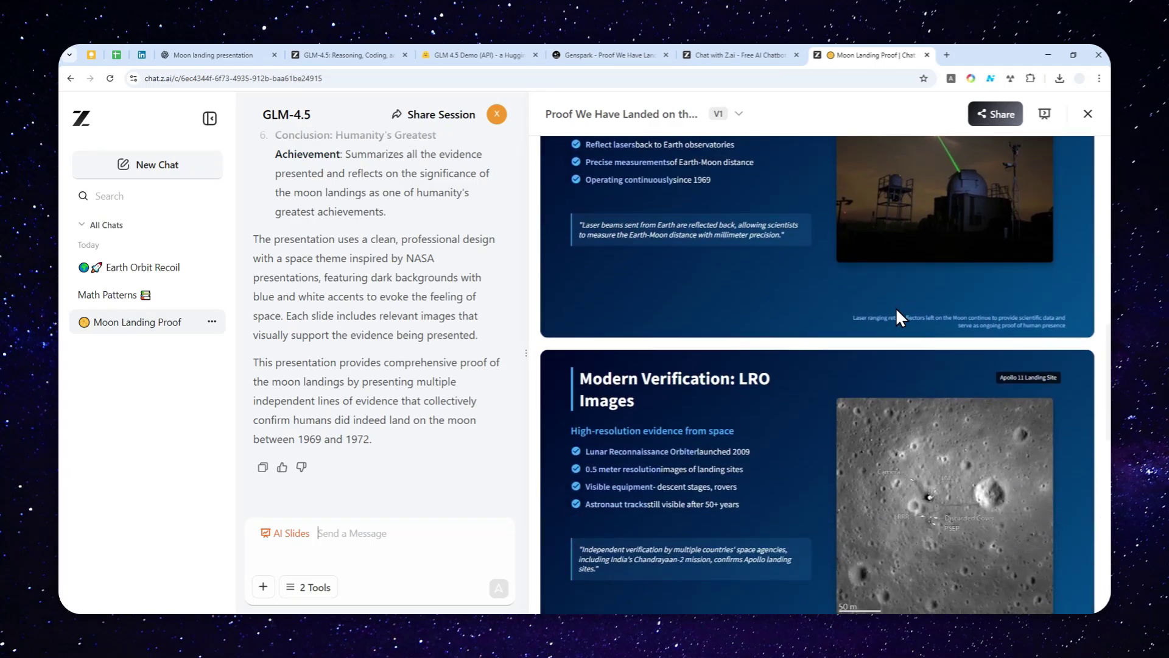
{"action": "scroll", "coordinate": [896, 308], "scroll_direction": "down", "scroll_amount": 4}
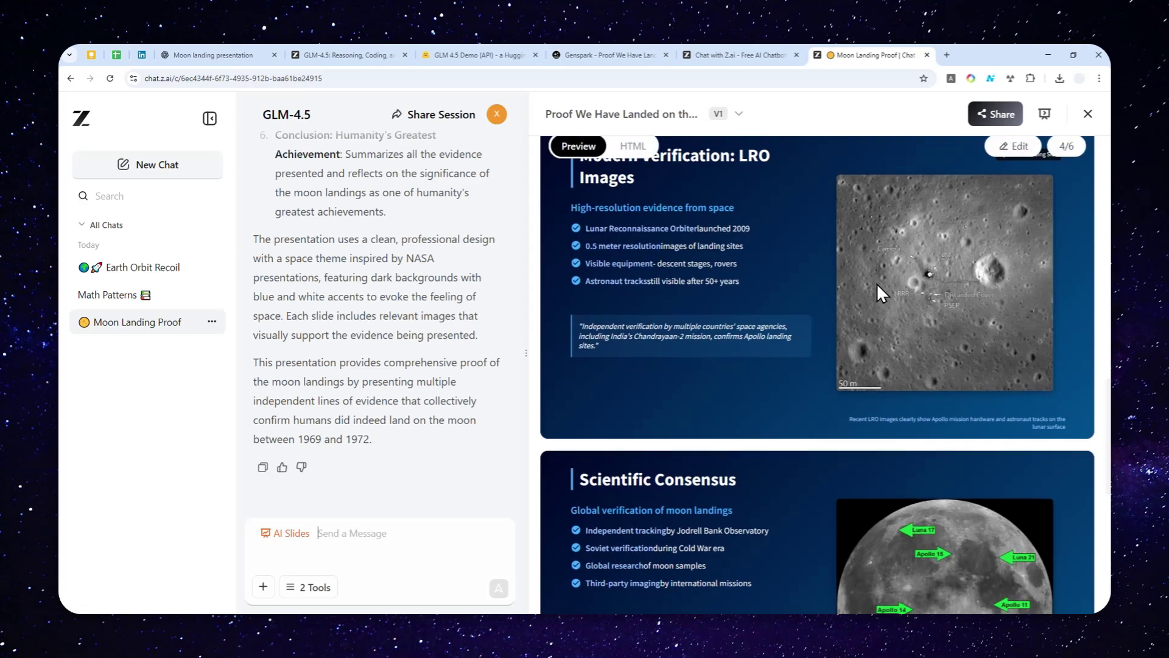
{"action": "scroll", "coordinate": [876, 283], "scroll_direction": "down", "scroll_amount": 6}
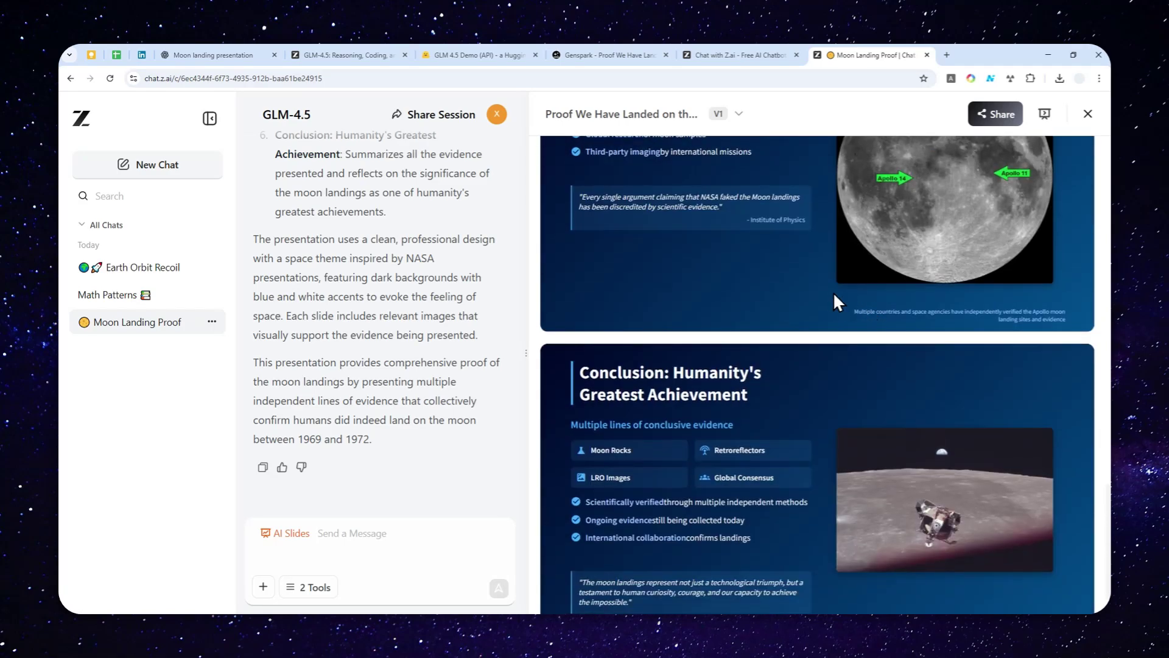
{"action": "scroll", "coordinate": [773, 305], "scroll_direction": "down", "scroll_amount": 1}
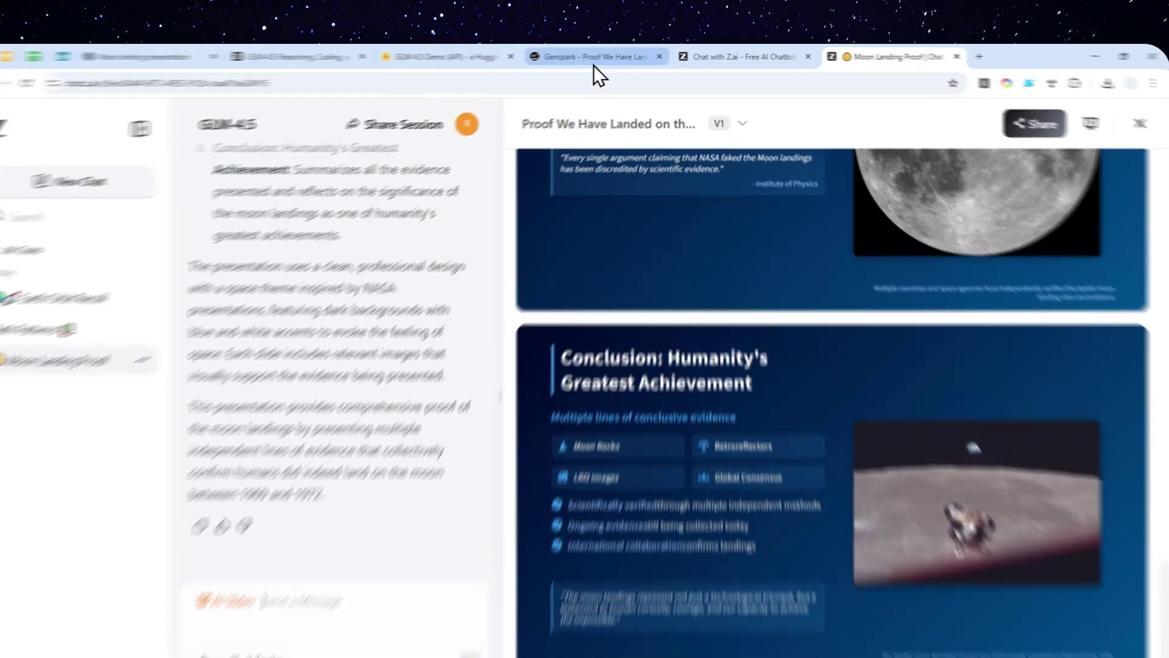
Step: Switch to the Genspark deck "Proof We Have Landed on the Moon" and review its slides through the laser retroreflectors slide
{"action": "left_click", "coordinate": [600, 56]}
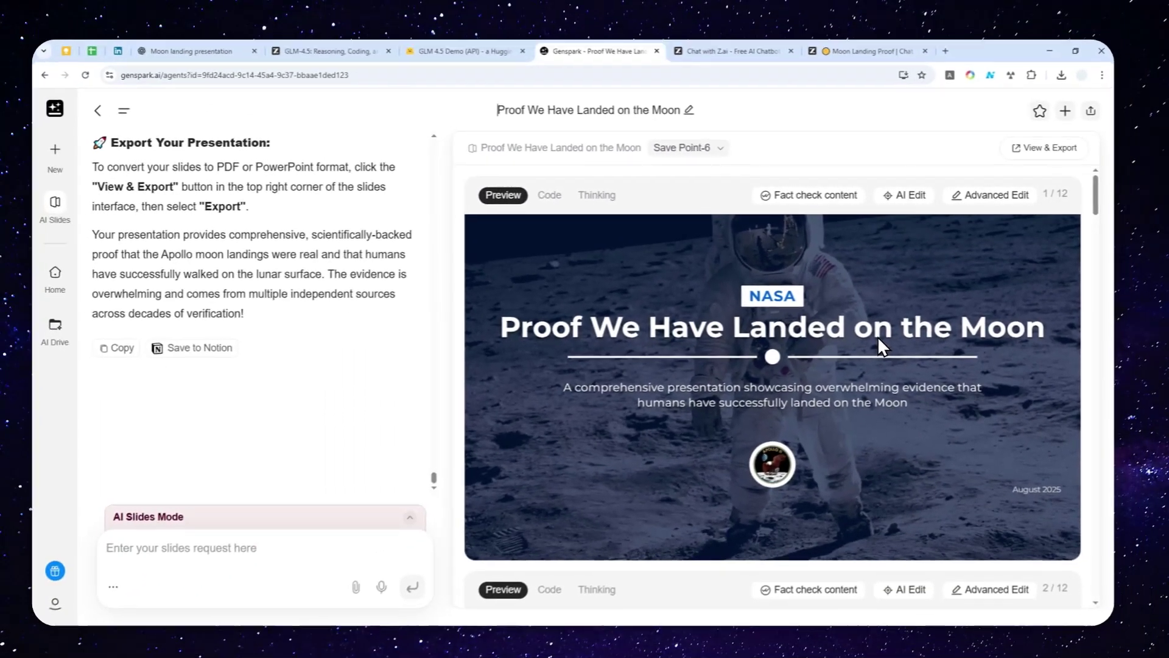
{"action": "scroll", "coordinate": [853, 323], "scroll_direction": "down", "scroll_amount": 5}
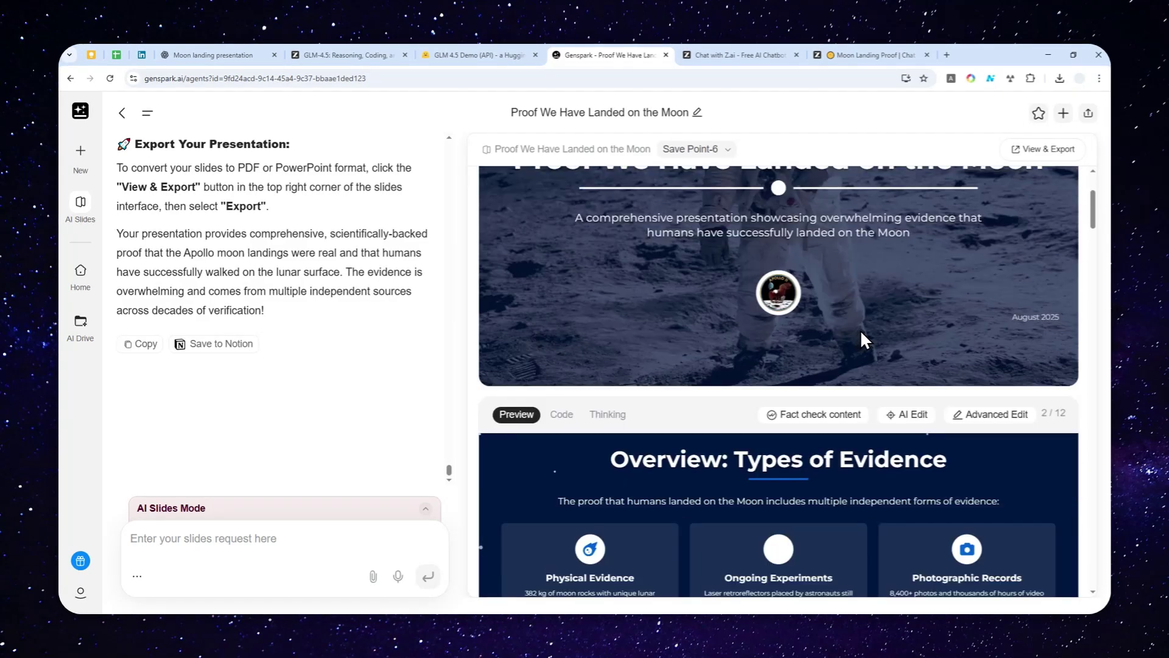
{"action": "scroll", "coordinate": [868, 356], "scroll_direction": "down", "scroll_amount": 5}
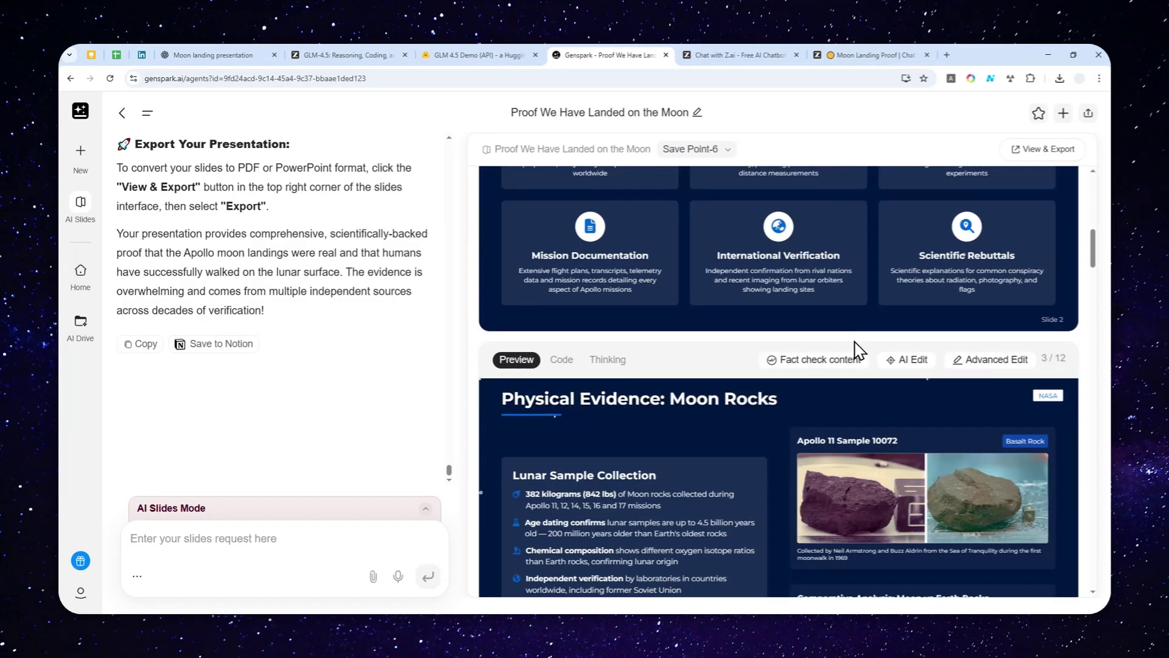
{"action": "scroll", "coordinate": [837, 345], "scroll_direction": "down", "scroll_amount": 4}
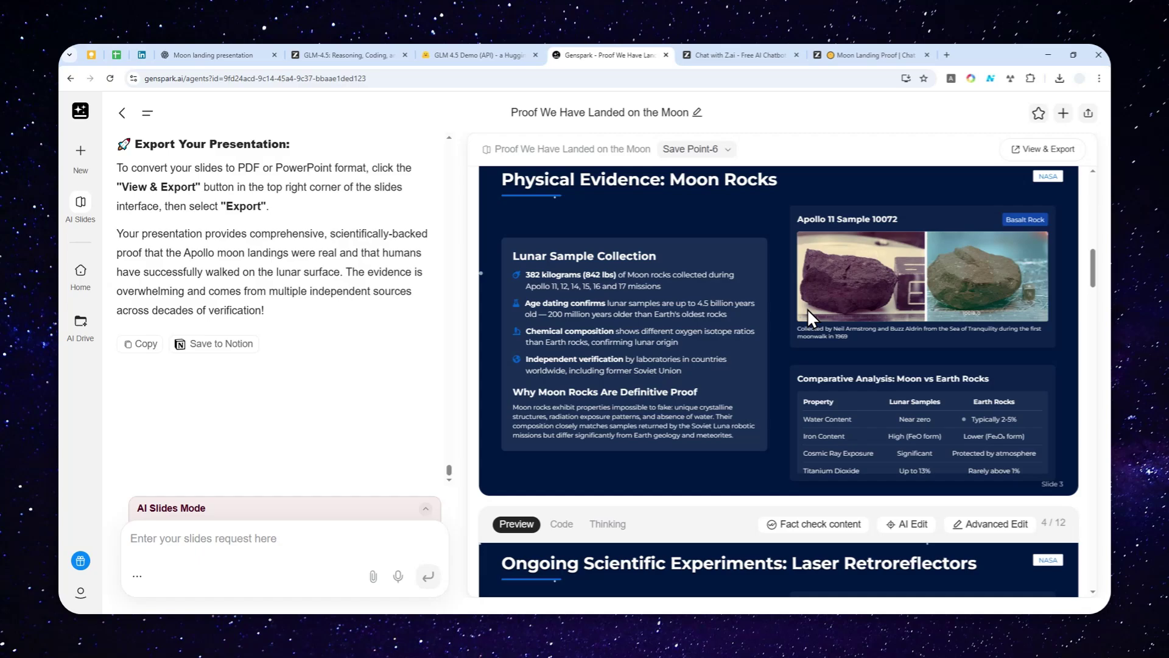
{"action": "scroll", "coordinate": [802, 317], "scroll_direction": "down", "scroll_amount": 5}
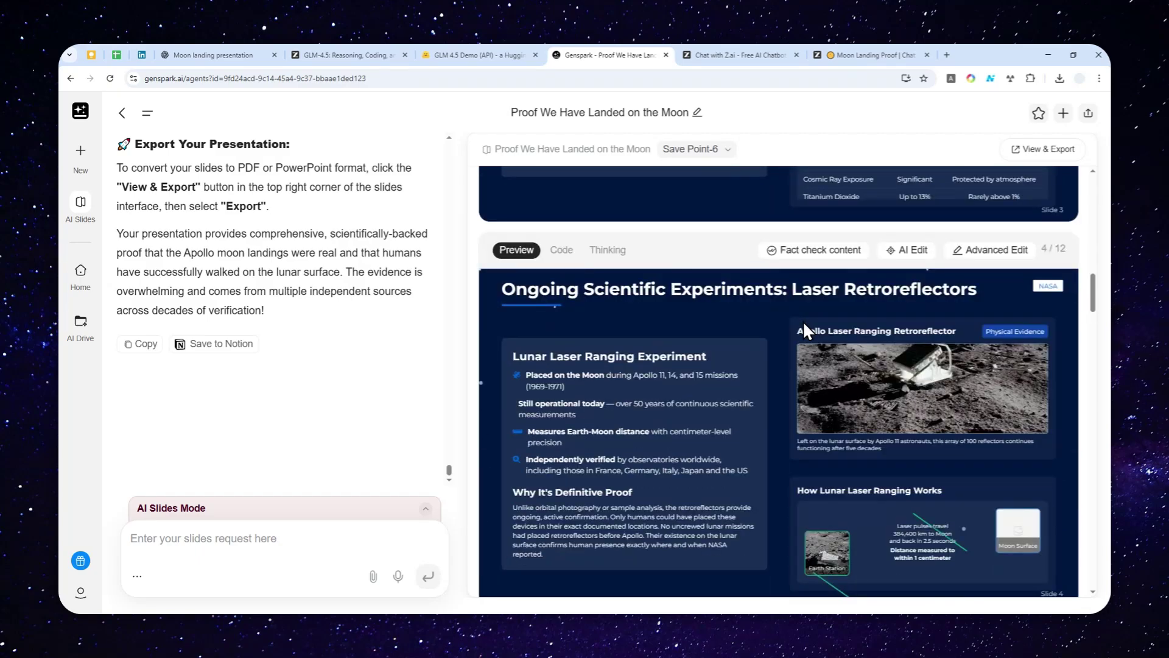
Step: Review the remaining Genspark slides through the extensive documentation slide and switch to the "Moon landing presentation" page
{"action": "scroll", "coordinate": [802, 320], "scroll_direction": "down", "scroll_amount": 5}
{"action": "scroll", "coordinate": [802, 323], "scroll_direction": "down", "scroll_amount": 10}
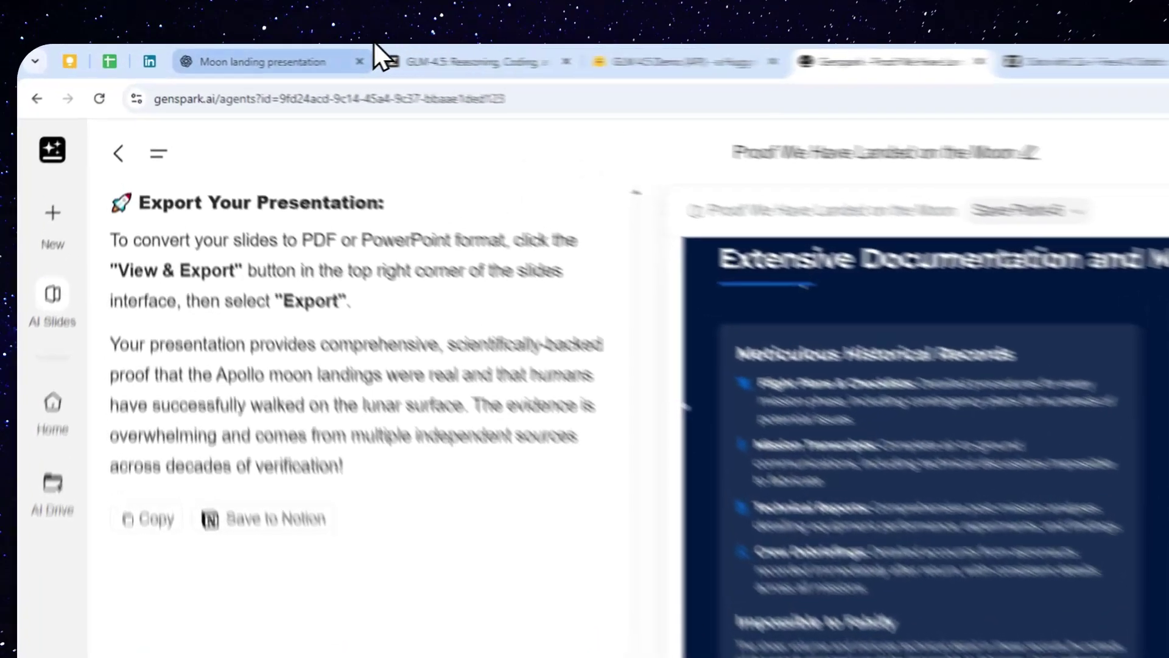
{"action": "left_click", "coordinate": [243, 55]}
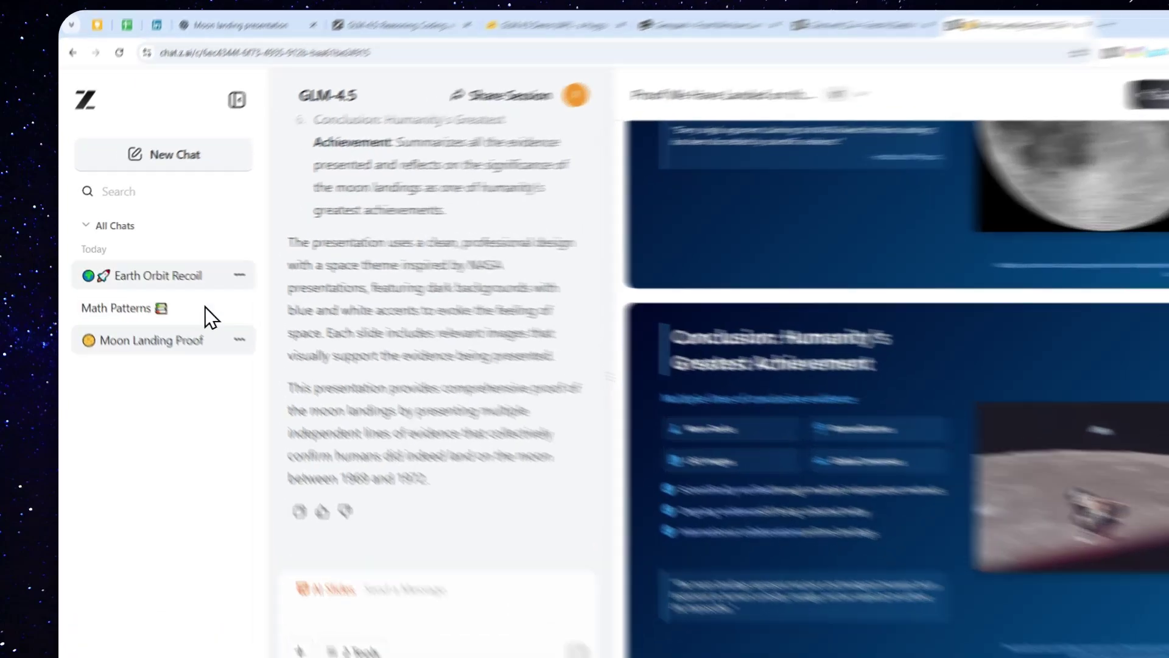
Step: Open the Earth Orbit Recoil chat in Z.ai and highlight "Someone jumped 30 cm into the air." in its prompt
{"action": "left_click", "coordinate": [155, 269]}
{"action": "scroll", "coordinate": [764, 341], "scroll_direction": "up", "scroll_amount": 20}
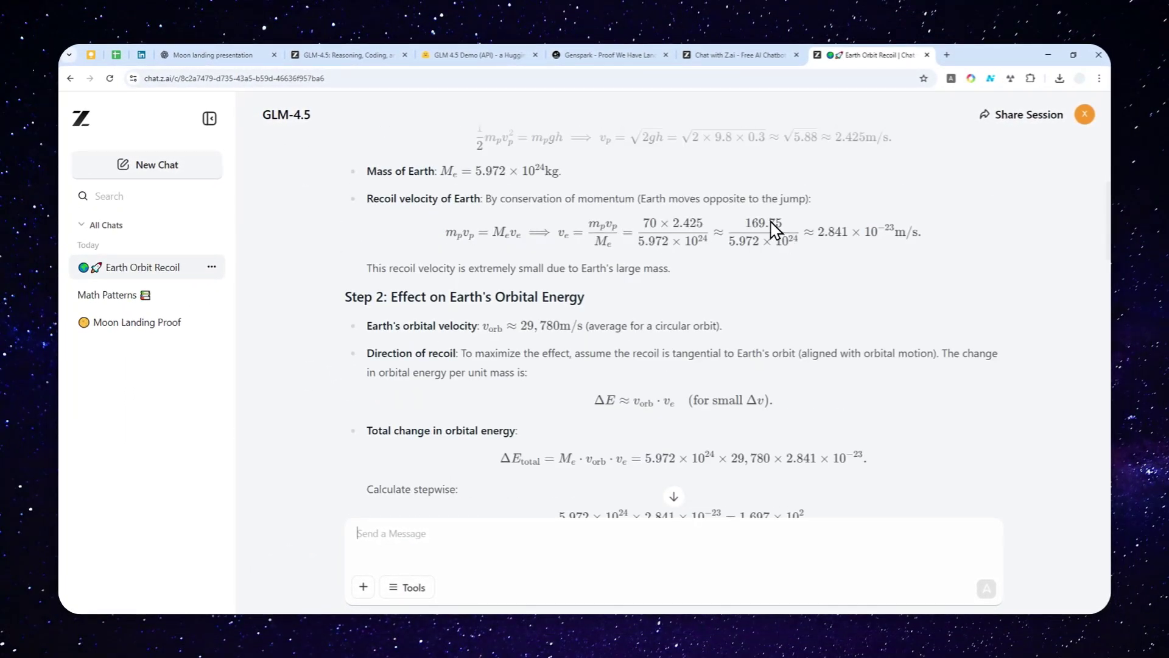
{"action": "scroll", "coordinate": [765, 238], "scroll_direction": "up", "scroll_amount": 10}
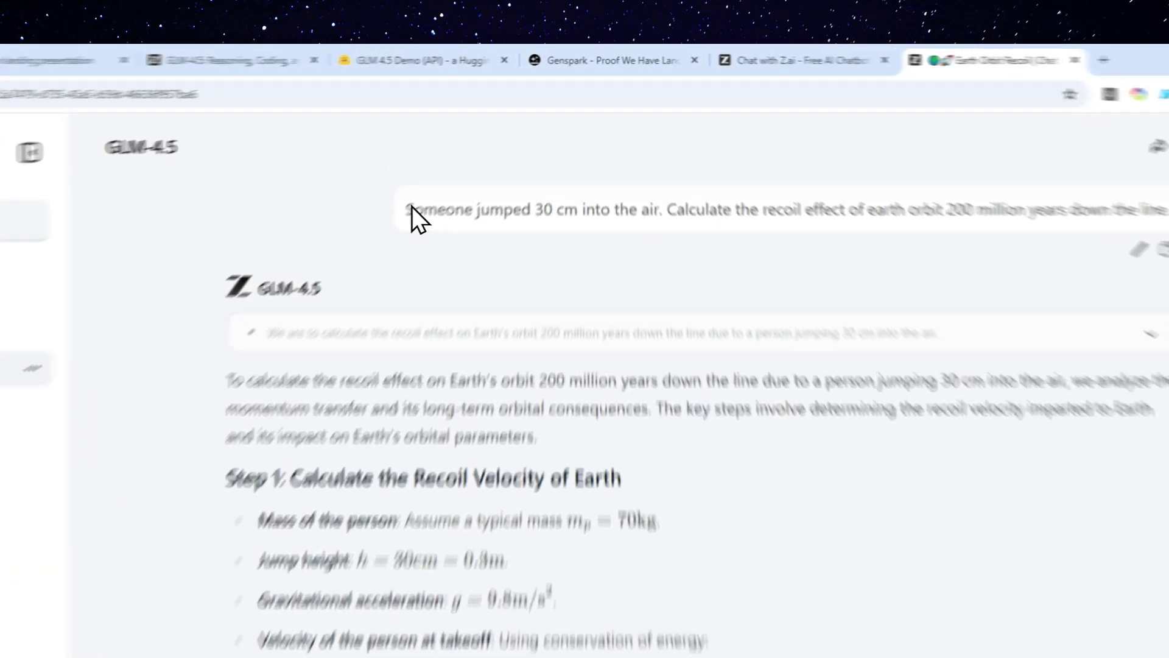
{"action": "left_click_drag", "start_coordinate": [467, 157], "coordinate": [525, 165]}
{"action": "left_click_drag", "start_coordinate": [451, 281], "coordinate": [715, 291]}
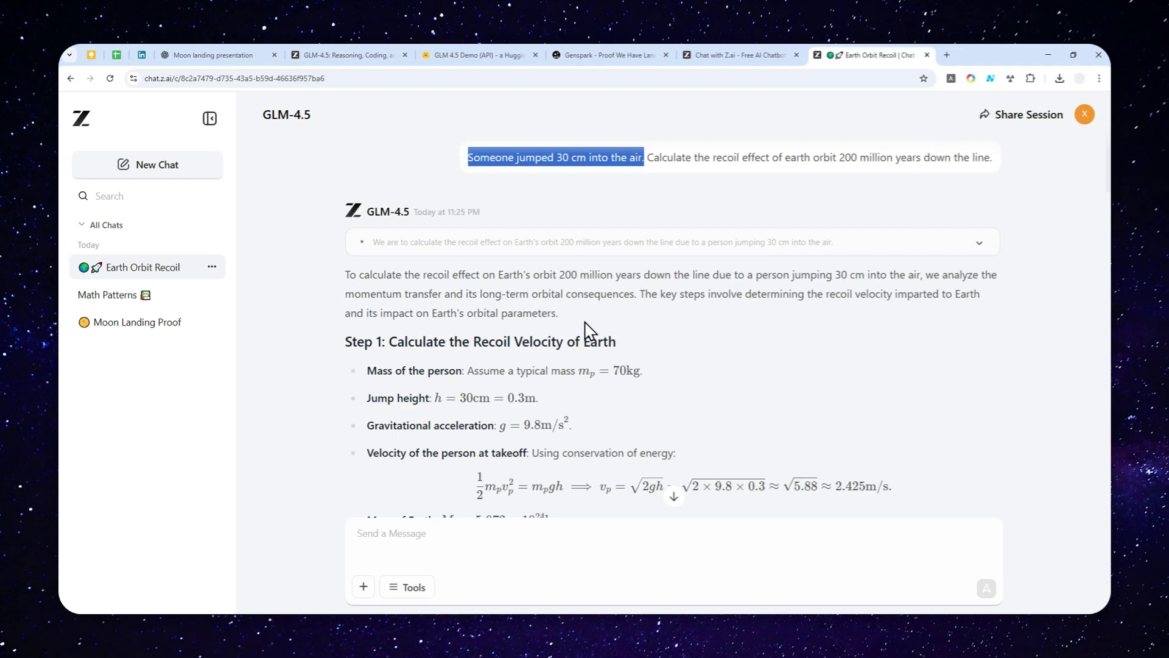
Step: Expand the model's thought process for the recoil question and read its reasoning through to the conclusion
{"action": "scroll", "coordinate": [672, 283], "scroll_direction": "down", "scroll_amount": 1}
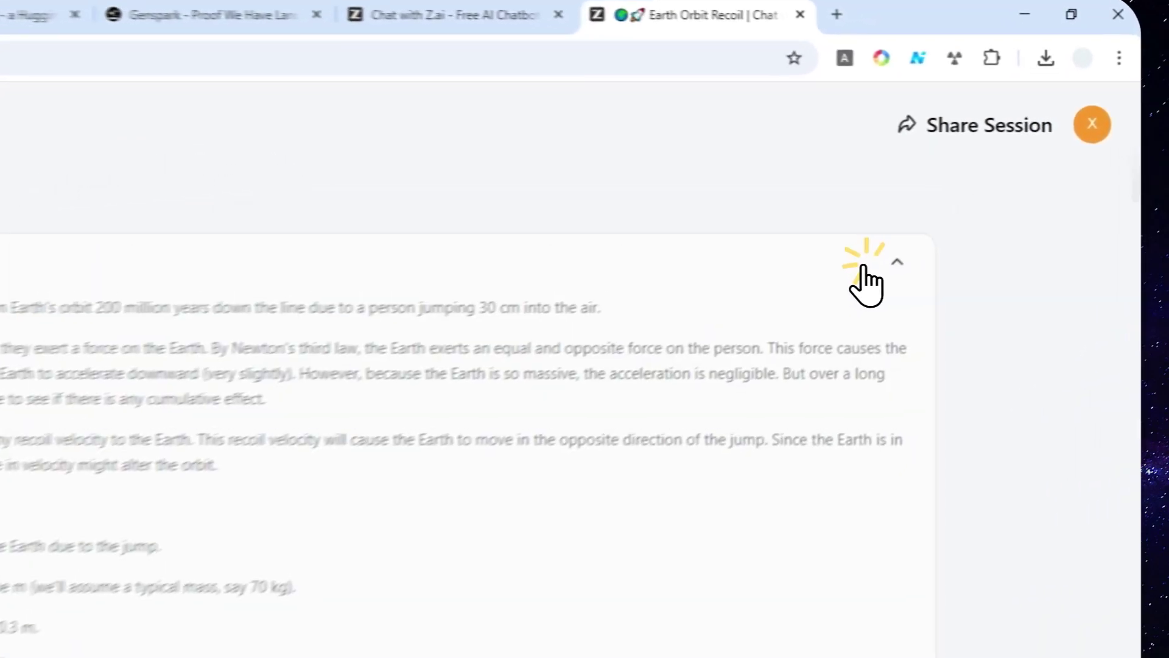
{"action": "left_click", "coordinate": [967, 189]}
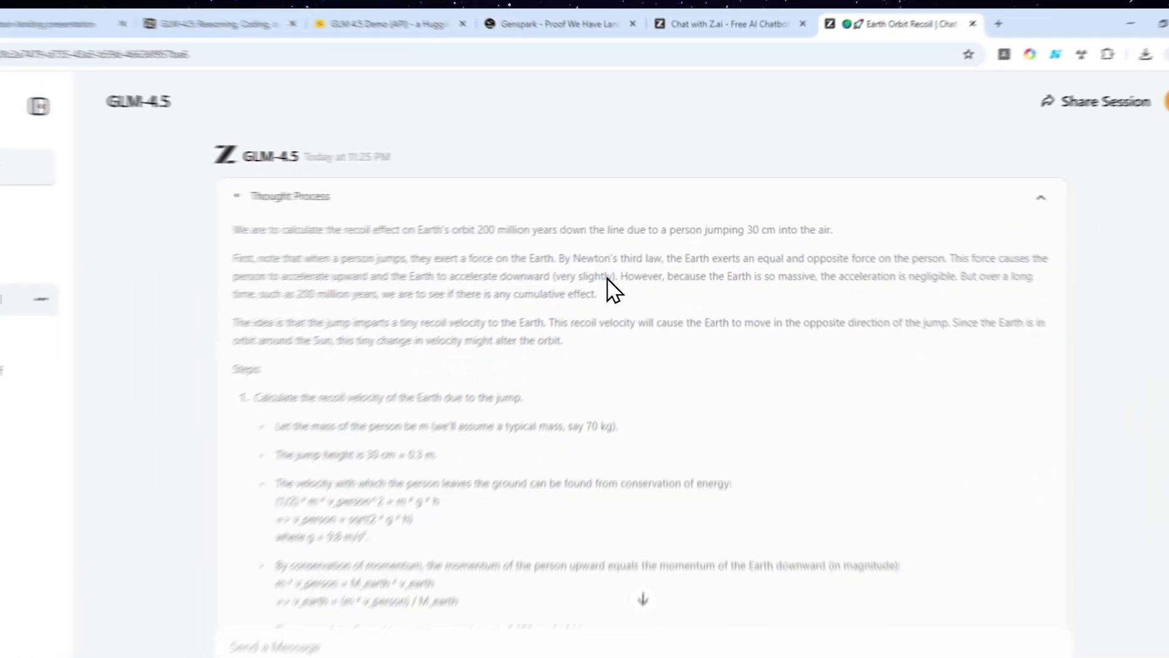
{"action": "scroll", "coordinate": [557, 365], "scroll_direction": "down", "scroll_amount": 10}
{"action": "scroll", "coordinate": [643, 271], "scroll_direction": "down", "scroll_amount": 10}
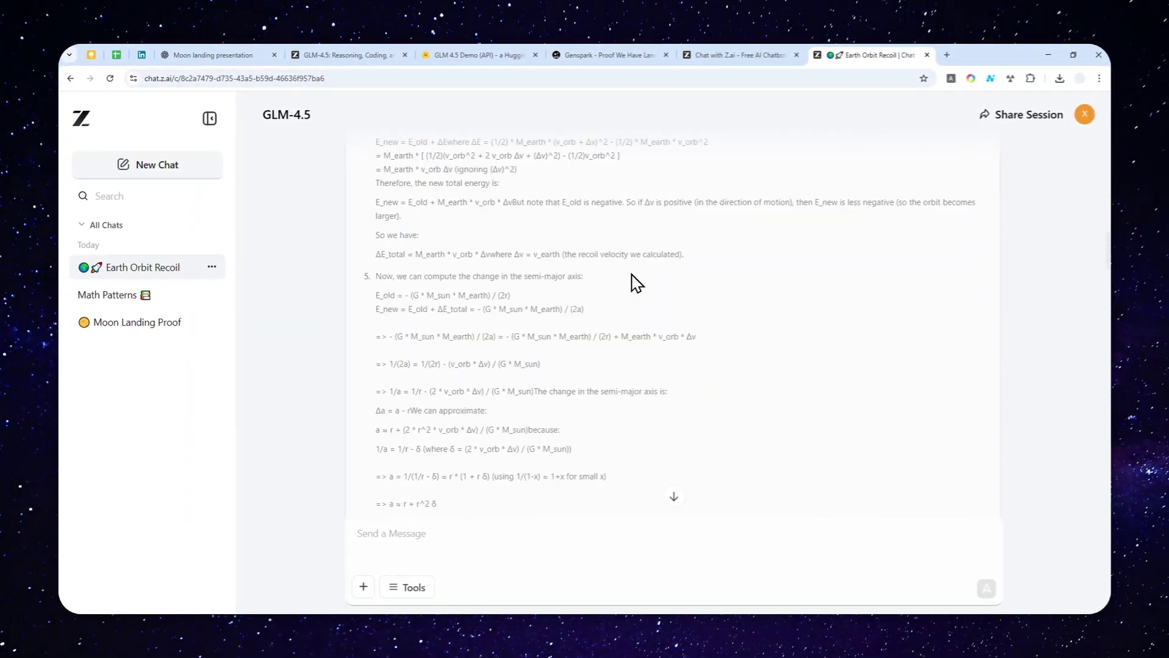
{"action": "scroll", "coordinate": [584, 227], "scroll_direction": "down", "scroll_amount": 15}
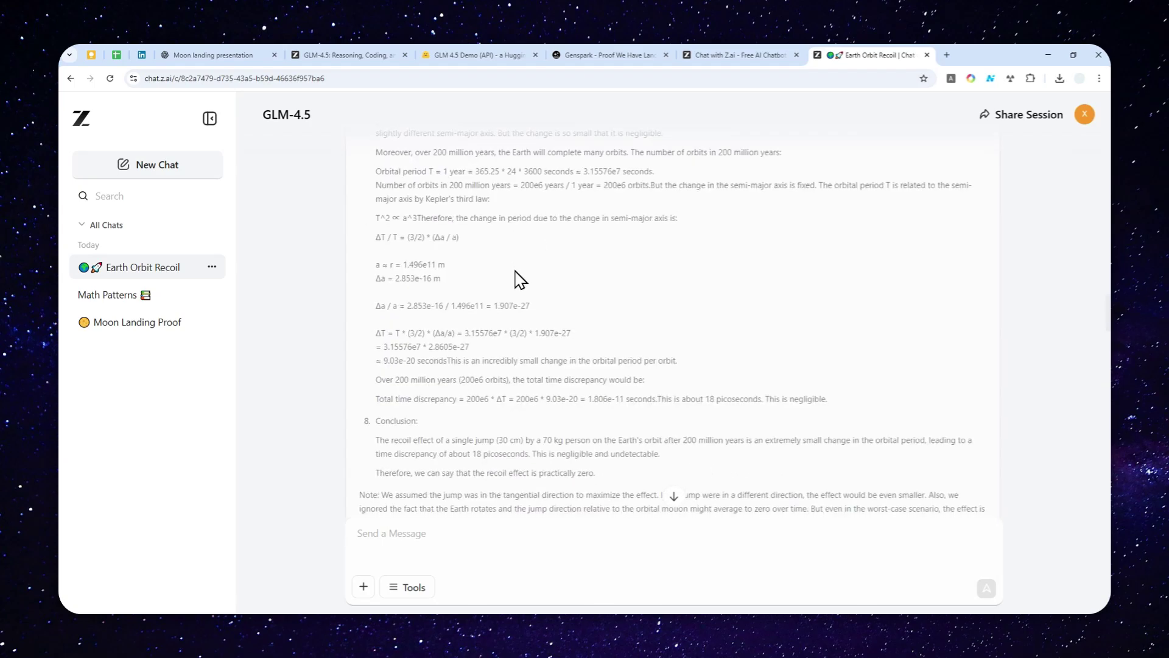
{"action": "scroll", "coordinate": [641, 265], "scroll_direction": "up", "scroll_amount": 3}
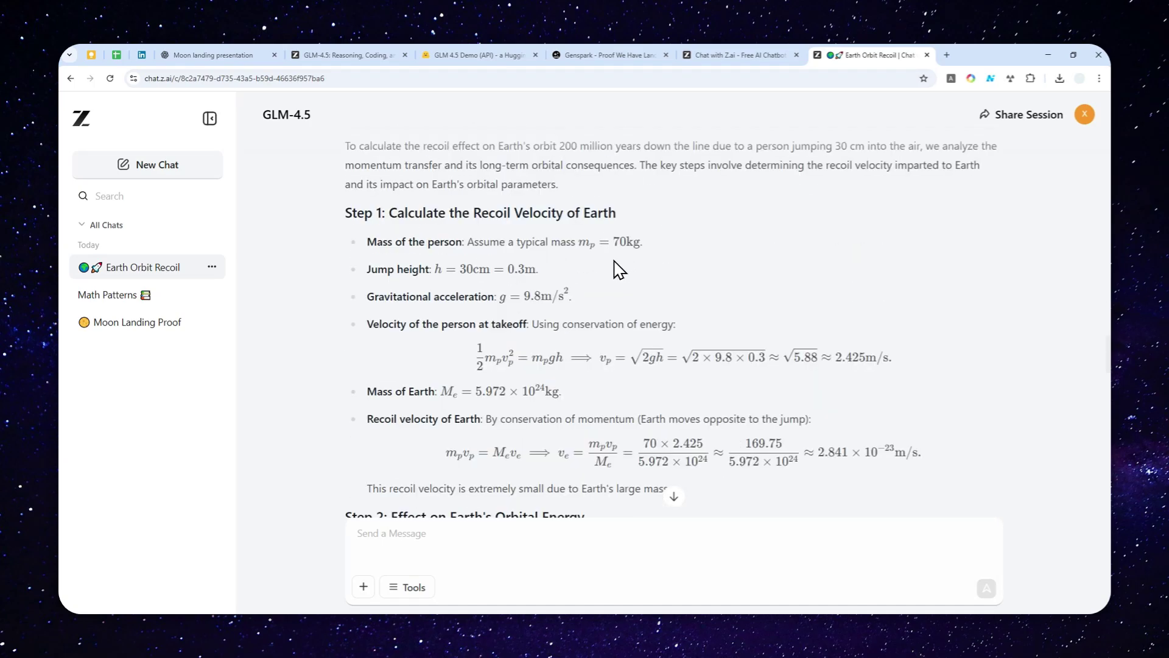
Step: Read the recoil answer from Step 1 through the Conclusion and highlight "18 picoseconds" there
{"action": "scroll", "coordinate": [612, 271], "scroll_direction": "down", "scroll_amount": 3}
{"action": "scroll", "coordinate": [586, 344], "scroll_direction": "down", "scroll_amount": 3}
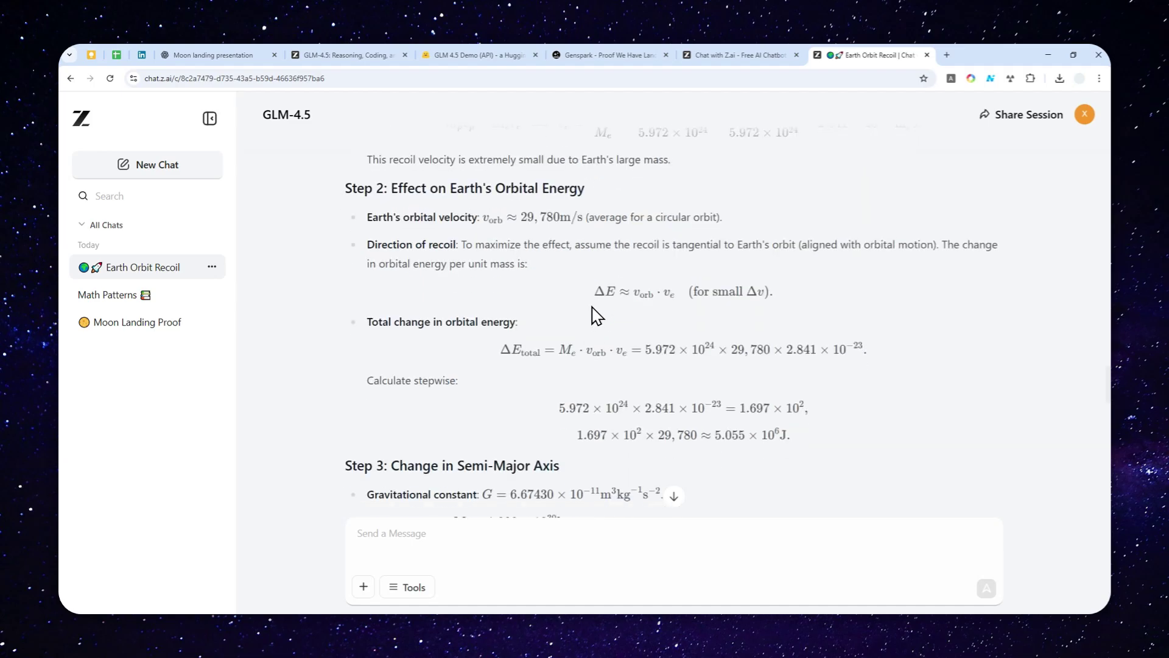
{"action": "scroll", "coordinate": [676, 323], "scroll_direction": "down", "scroll_amount": 4}
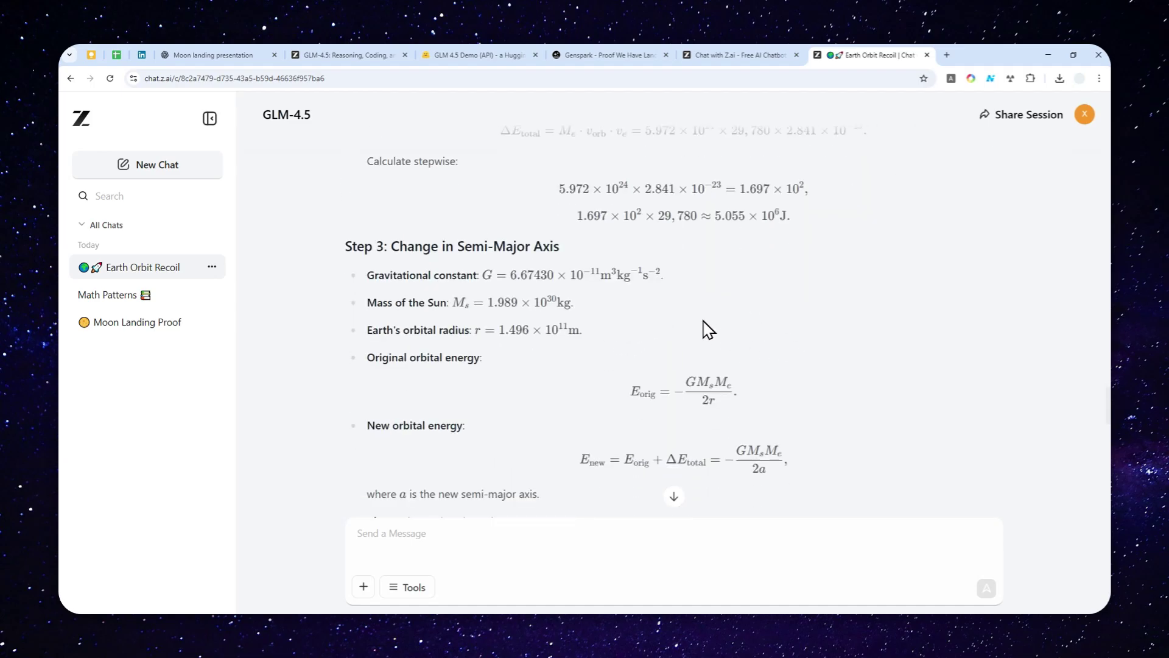
{"action": "scroll", "coordinate": [707, 329], "scroll_direction": "down", "scroll_amount": 5}
{"action": "scroll", "coordinate": [701, 326], "scroll_direction": "down", "scroll_amount": 15}
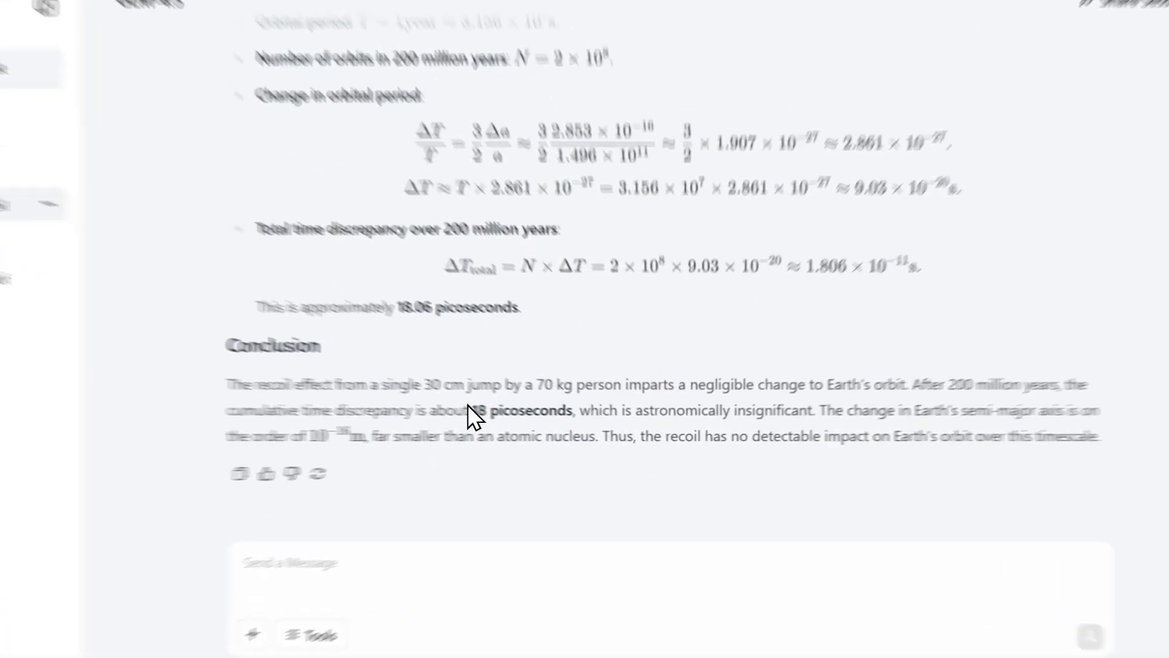
{"action": "mouse_move", "coordinate": [528, 419]}
{"action": "left_mouse_down"}
{"action": "mouse_move", "coordinate": [613, 431]}
{"action": "mouse_move", "coordinate": [546, 418]}
{"action": "left_mouse_up"}
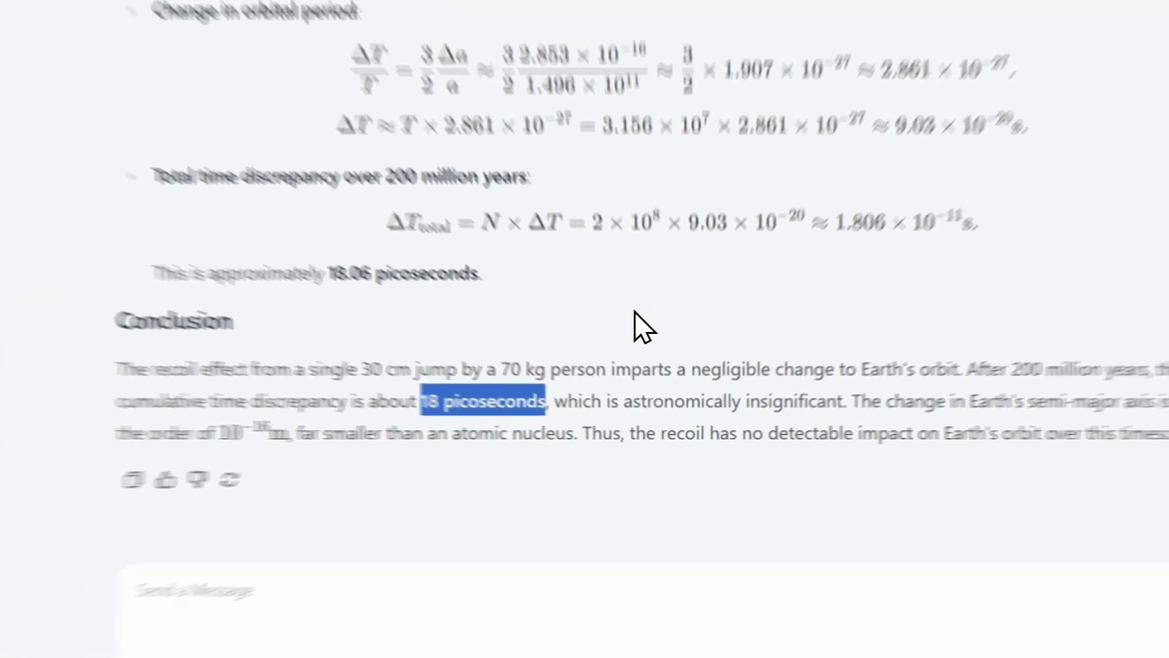
Step: Re-examine the semi-major axis derivation and the Step 4 orbital drift calculation down to the conclusion
{"action": "scroll", "coordinate": [666, 378], "scroll_direction": "up", "scroll_amount": 5}
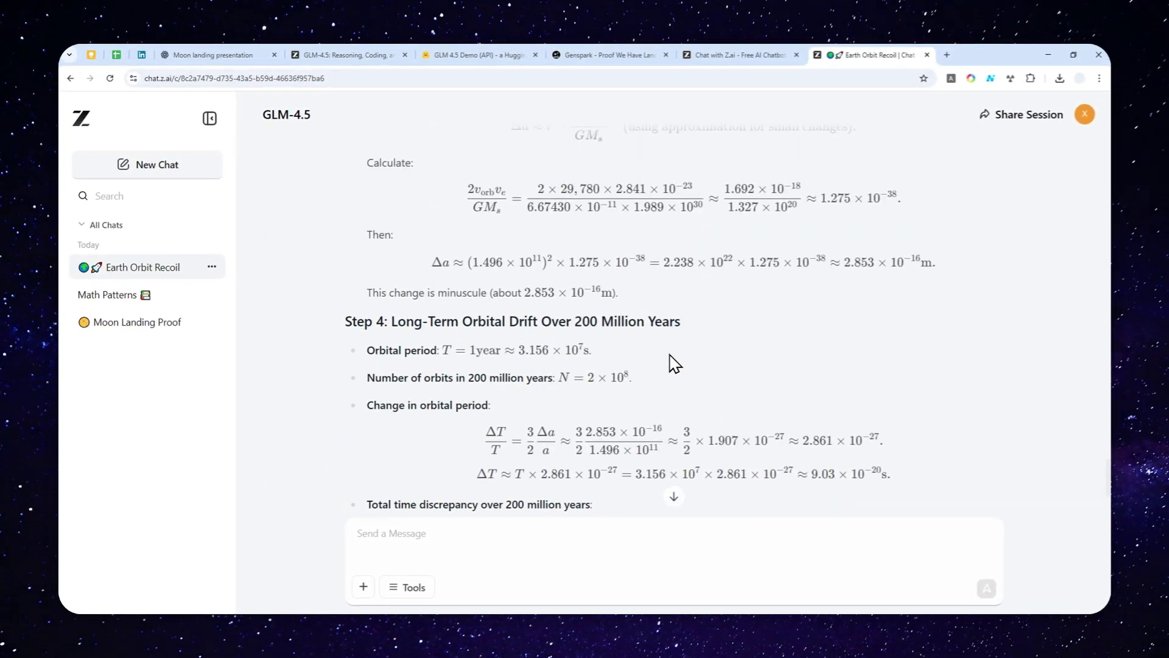
{"action": "scroll", "coordinate": [674, 363], "scroll_direction": "up", "scroll_amount": 5}
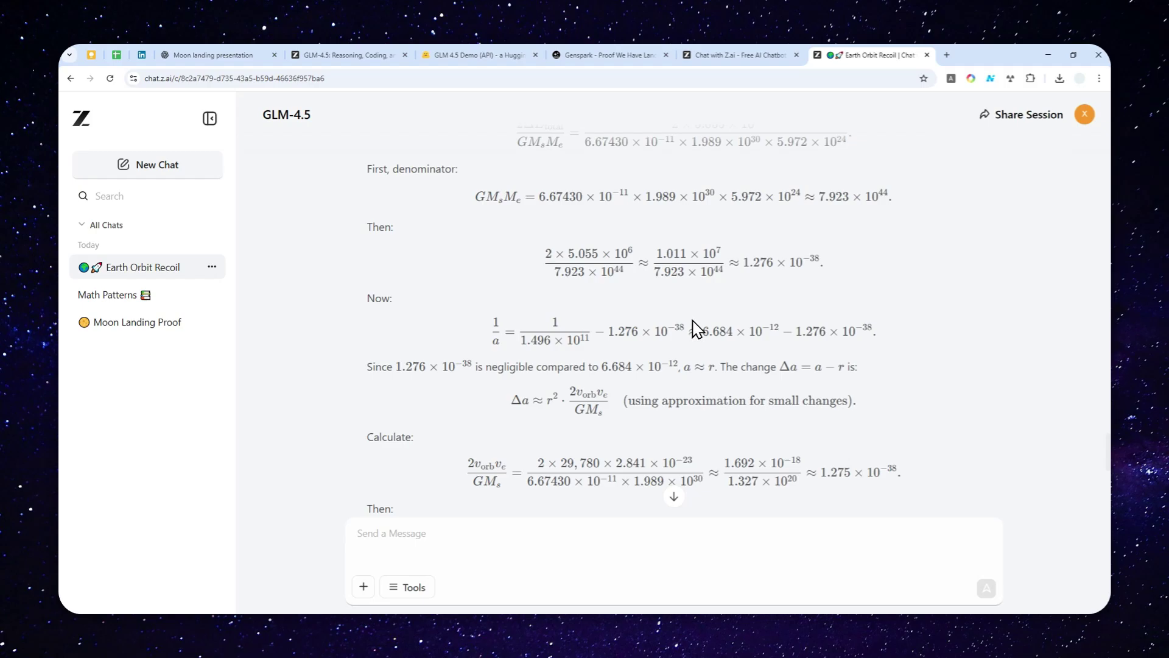
{"action": "scroll", "coordinate": [696, 329], "scroll_direction": "down", "scroll_amount": 3}
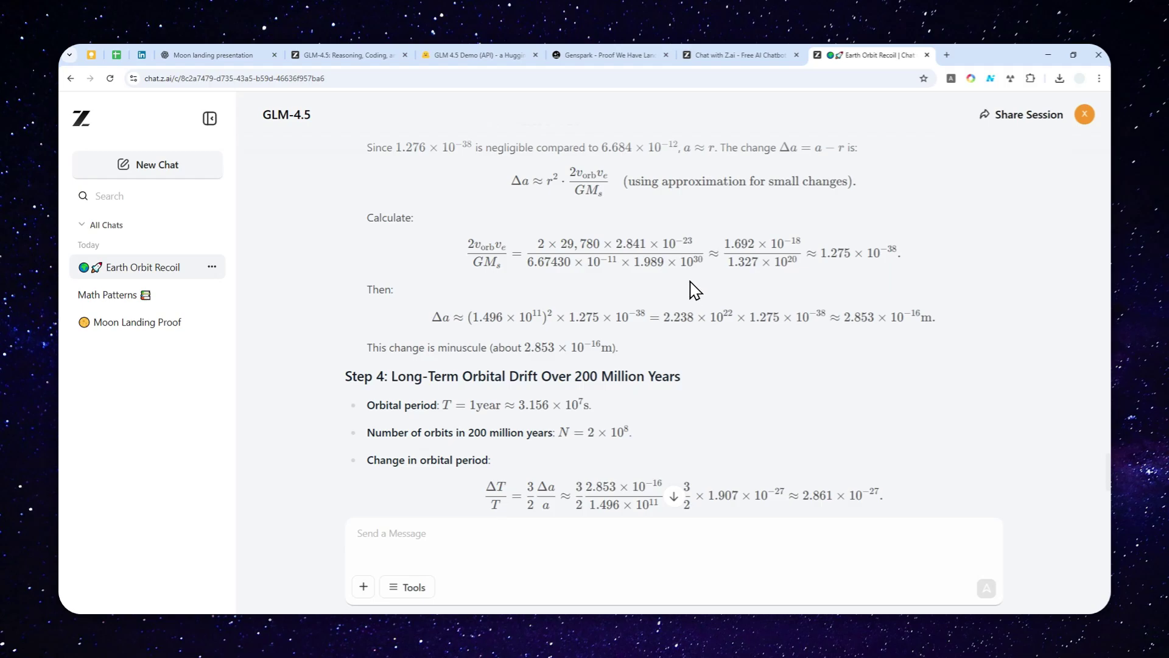
{"action": "scroll", "coordinate": [694, 289], "scroll_direction": "down", "scroll_amount": 3}
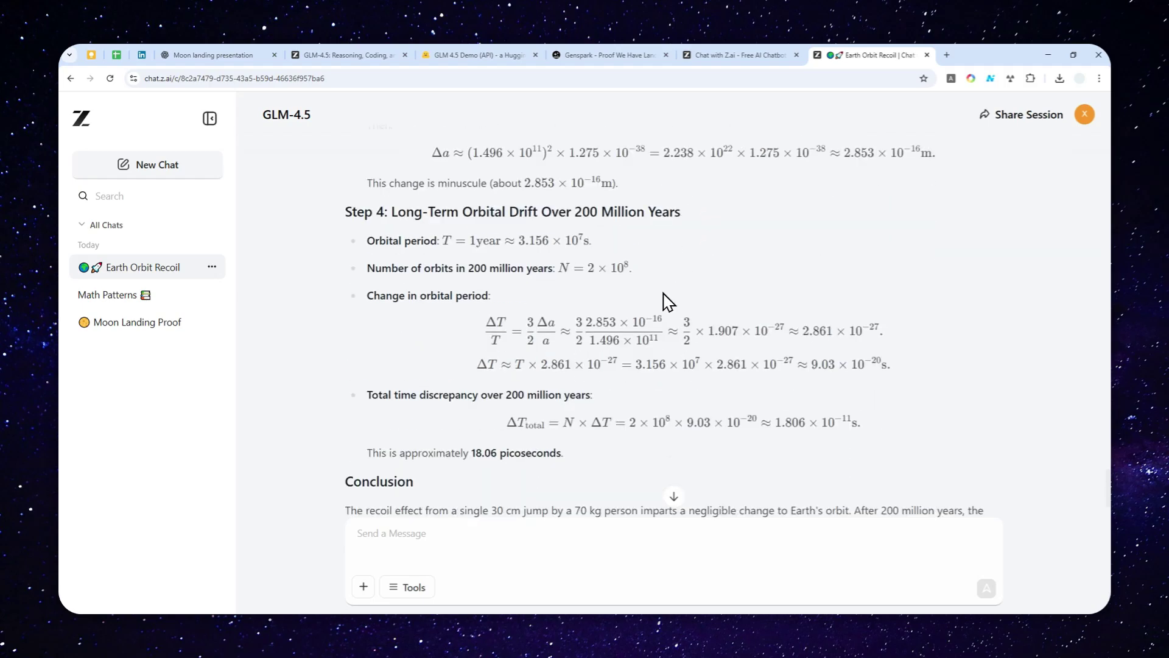
{"action": "scroll", "coordinate": [666, 301], "scroll_direction": "down", "scroll_amount": 2}
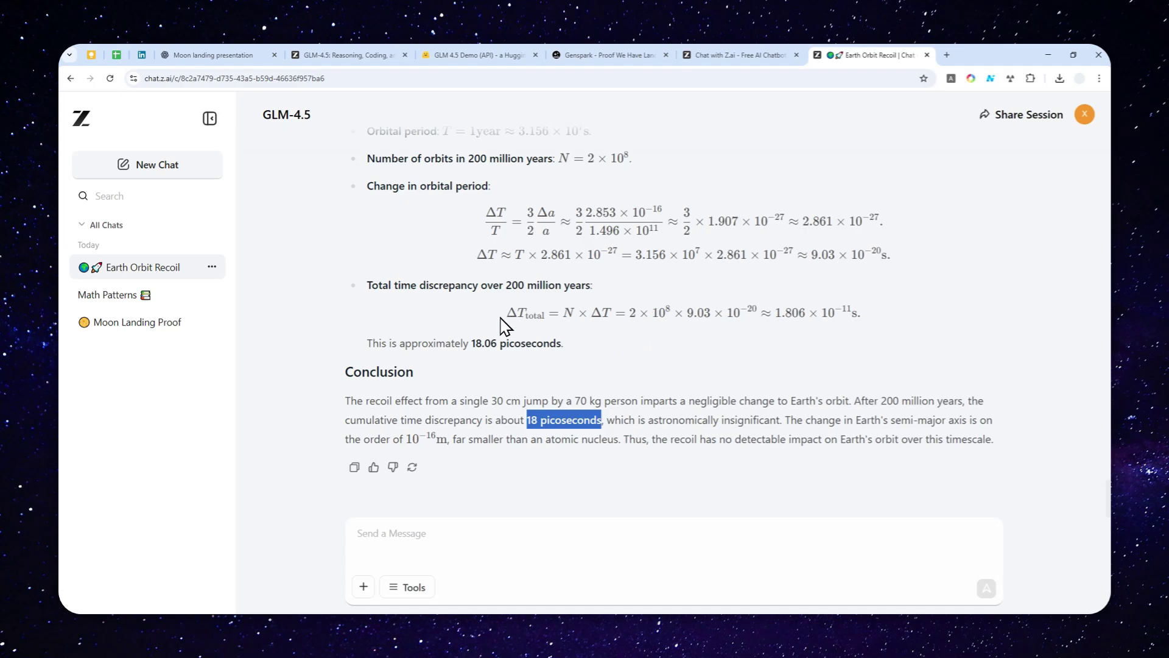
Step: Start a new GLM-4.5 chat and enter the prompt "Latest AI news in the past week"
{"action": "left_click", "coordinate": [161, 173]}
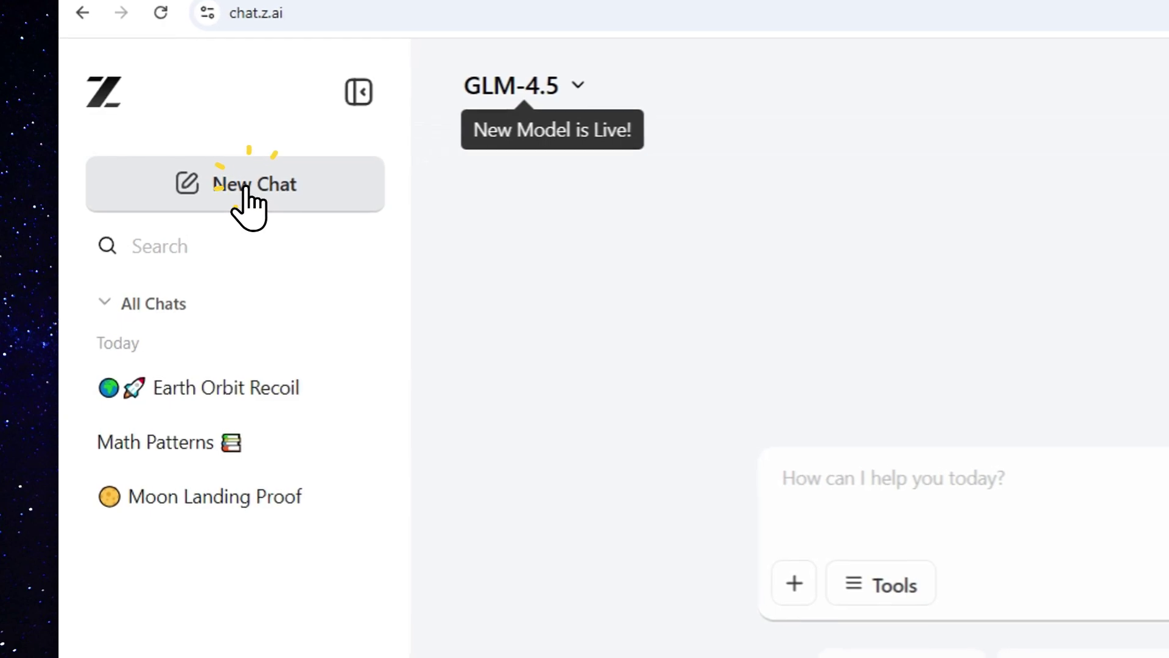
{"action": "left_click", "coordinate": [942, 519]}
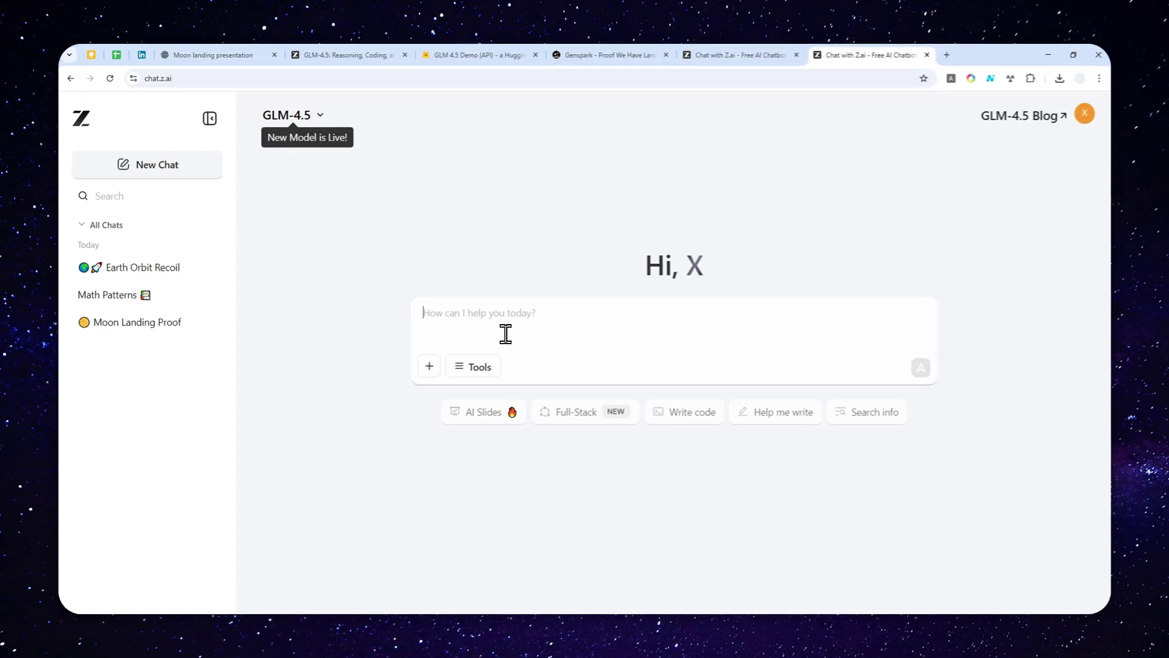
{"action": "type", "text": "Latest AI news in the past week"}
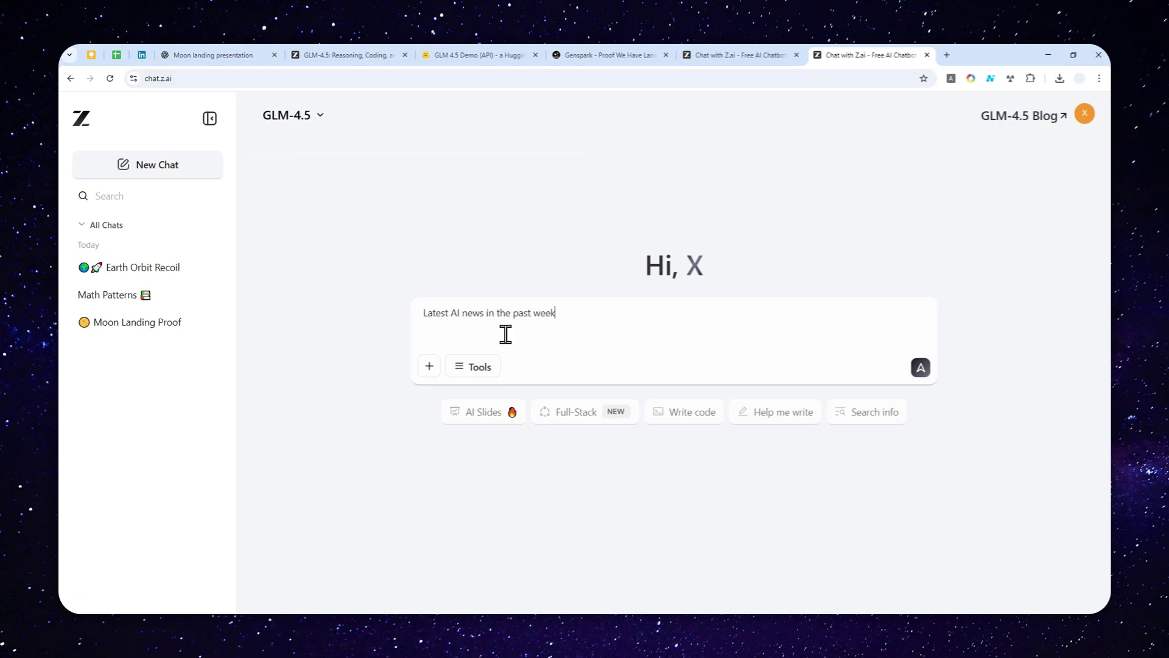
Step: Enable Web Search for the news prompt and send it
{"action": "left_click", "coordinate": [476, 367]}
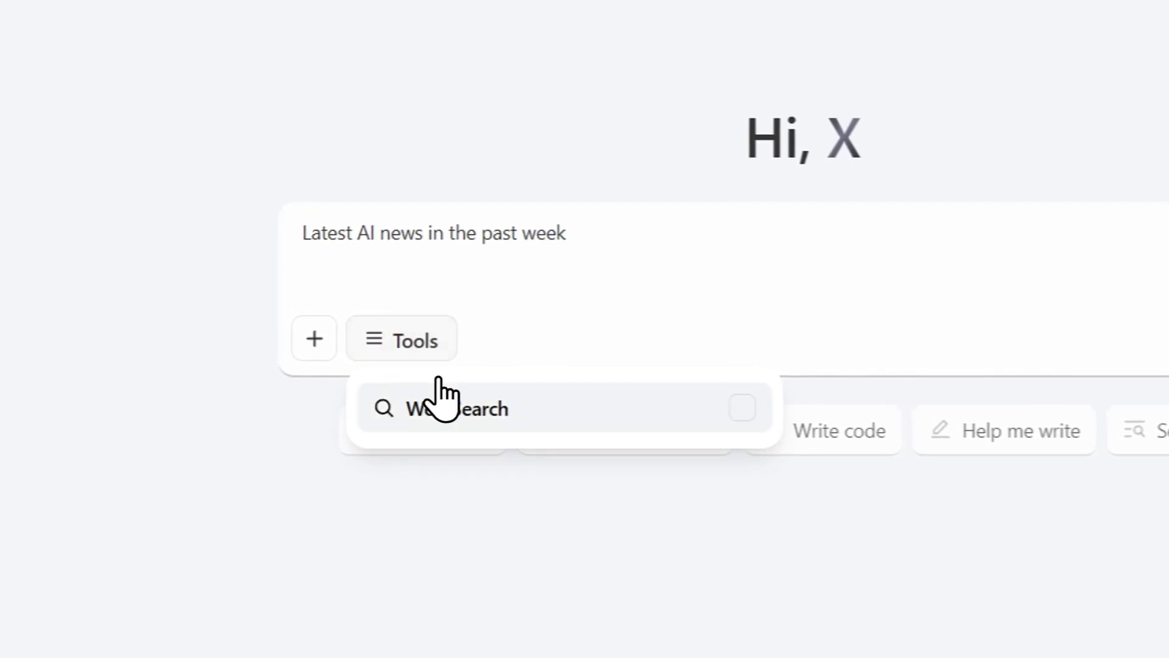
{"action": "left_click", "coordinate": [714, 426]}
{"action": "left_click", "coordinate": [764, 261]}
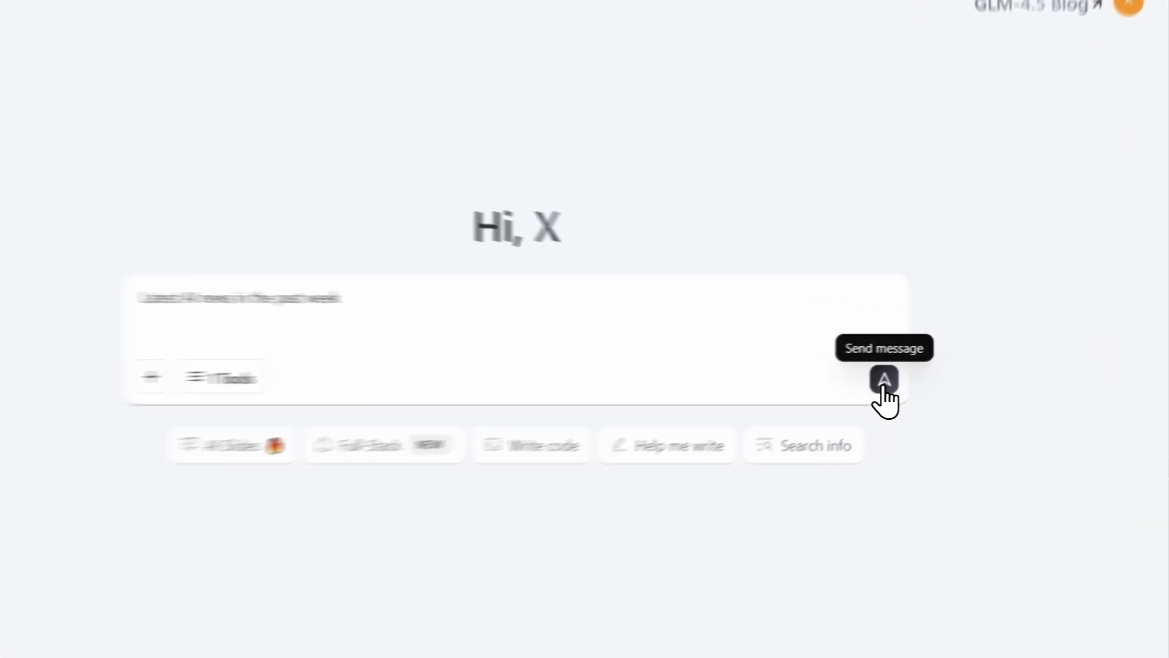
{"action": "left_click", "coordinate": [920, 367]}
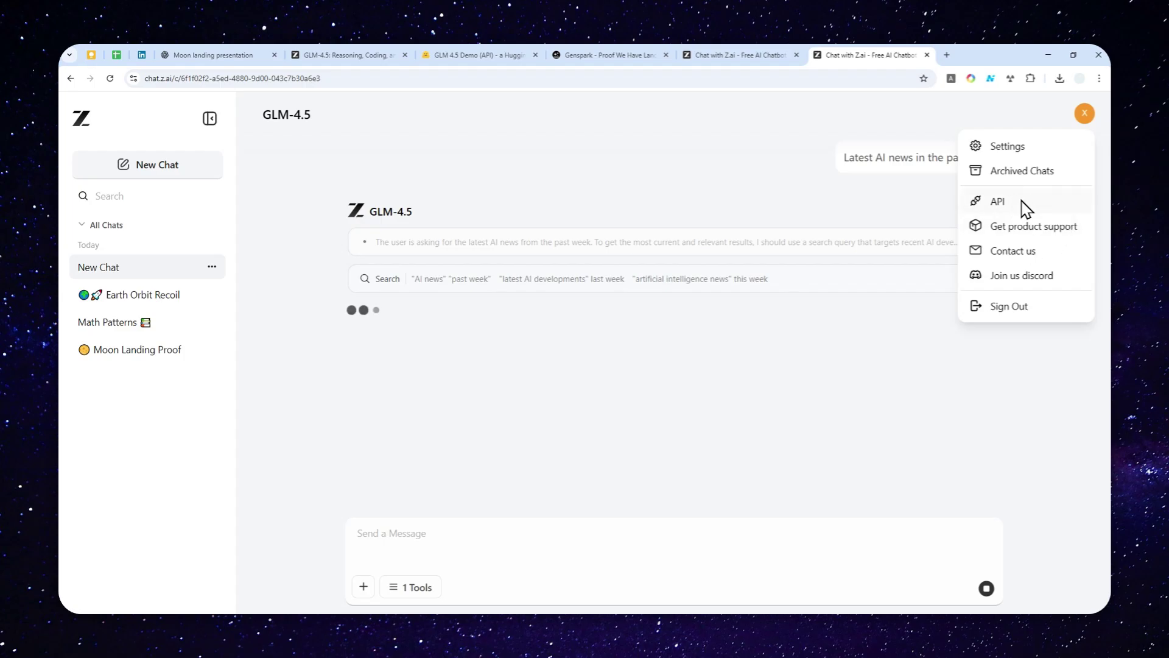
{"action": "left_click", "coordinate": [699, 222]}
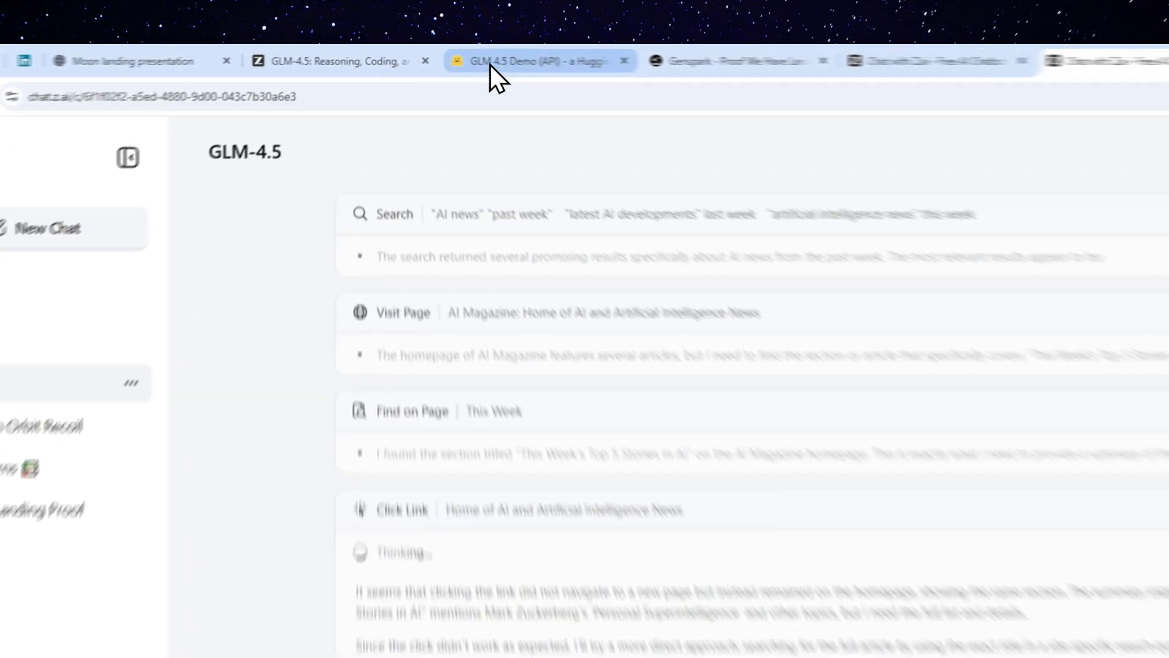
Step: Switch to the GLM-4.5 API Demo space on Hugging Face and examine its message, thinking, temperature and system prompt options
{"action": "left_click", "coordinate": [462, 56]}
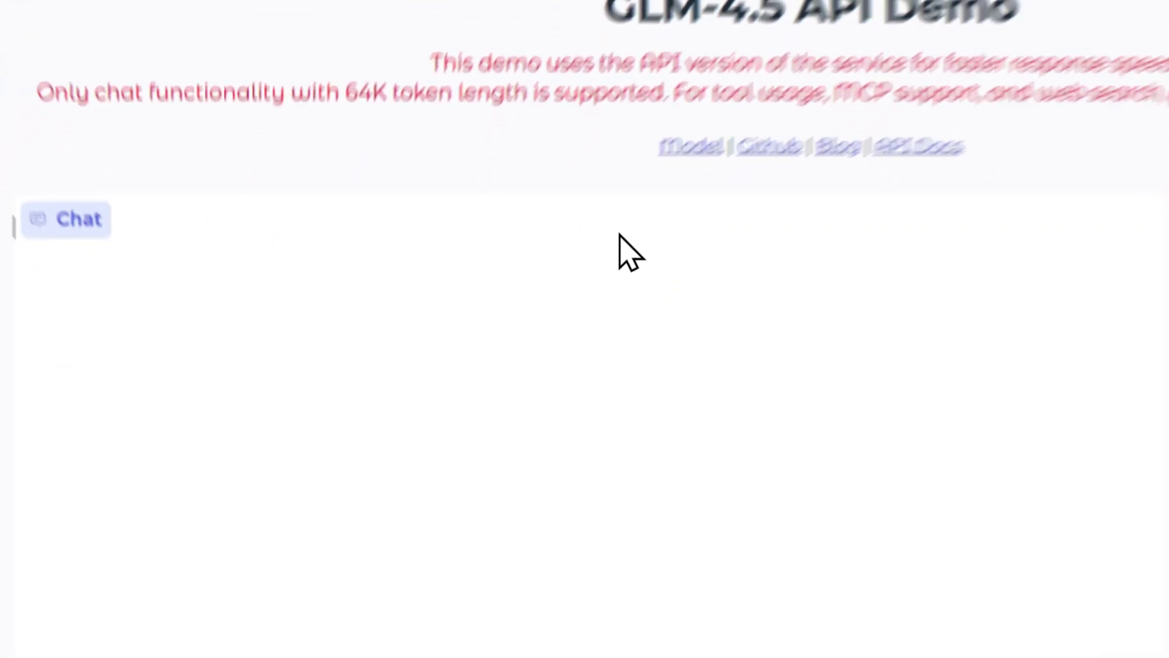
{"action": "scroll", "coordinate": [496, 286], "scroll_direction": "down", "scroll_amount": 4}
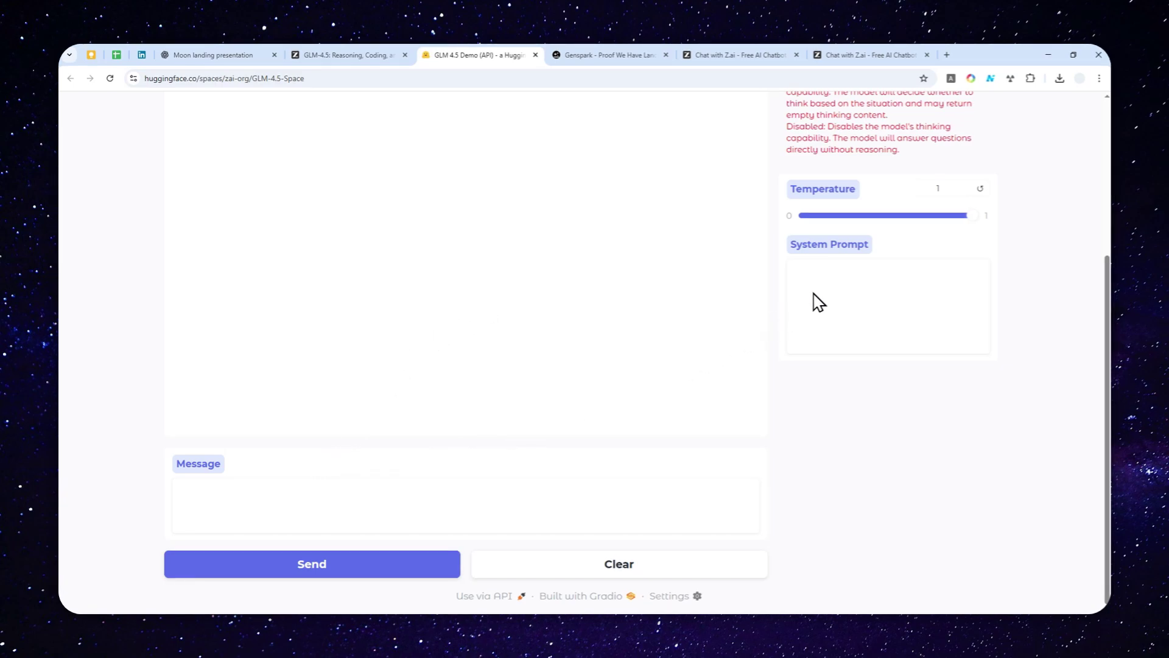
{"action": "left_click", "coordinate": [878, 281]}
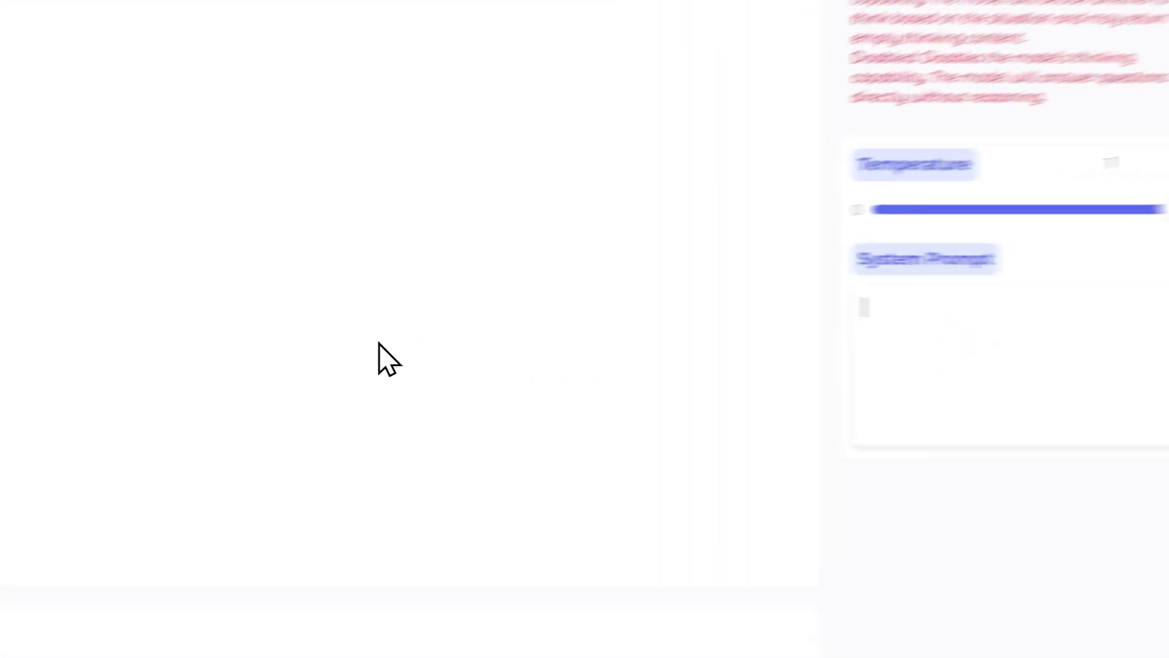
{"action": "scroll", "coordinate": [494, 309], "scroll_direction": "up", "scroll_amount": 5}
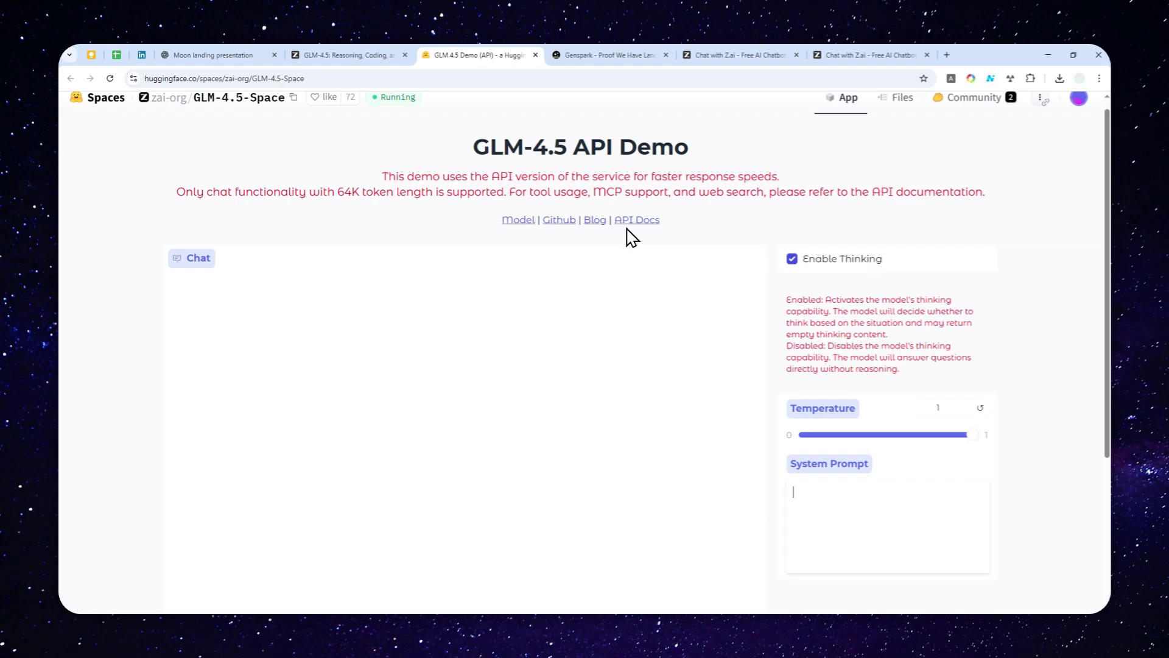
Step: Return to the AI news chat in Z.ai and review its web search steps and the news summary's dates
{"action": "left_click", "coordinate": [877, 55]}
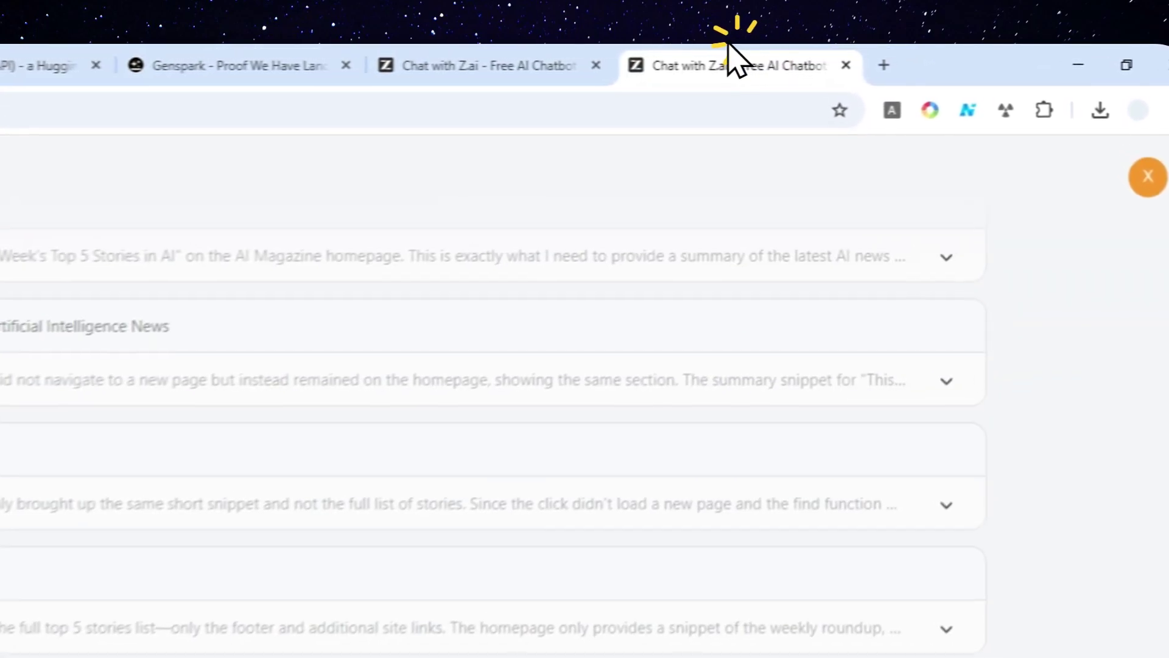
{"action": "scroll", "coordinate": [653, 402], "scroll_direction": "up", "scroll_amount": 10}
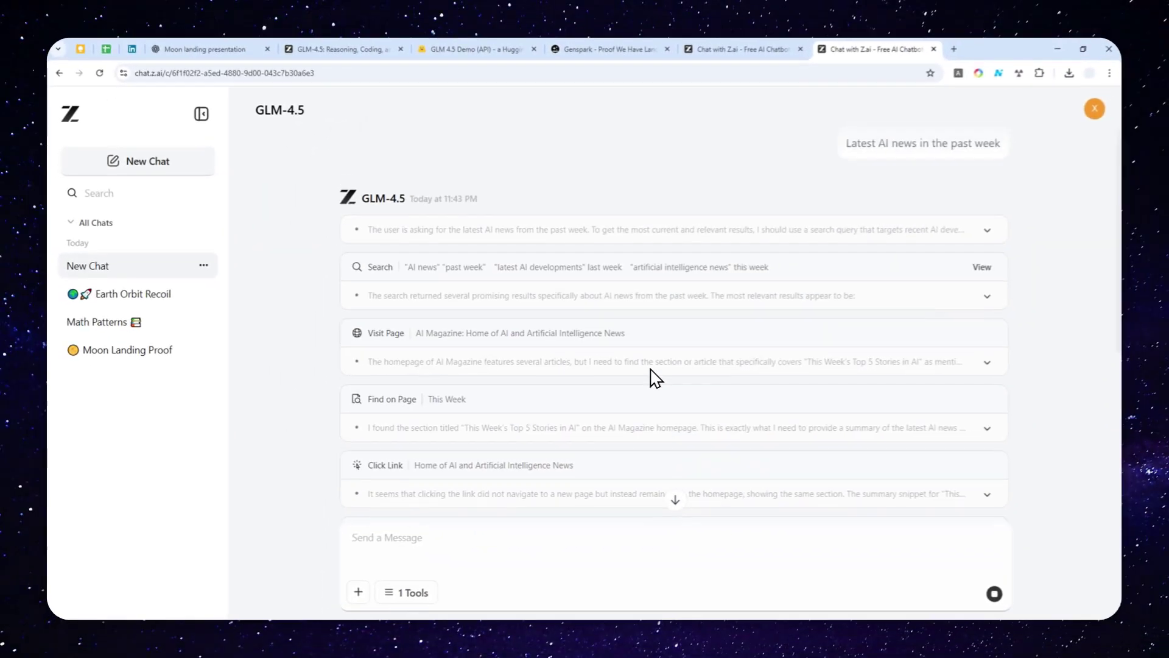
{"action": "scroll", "coordinate": [608, 293], "scroll_direction": "down", "scroll_amount": 5}
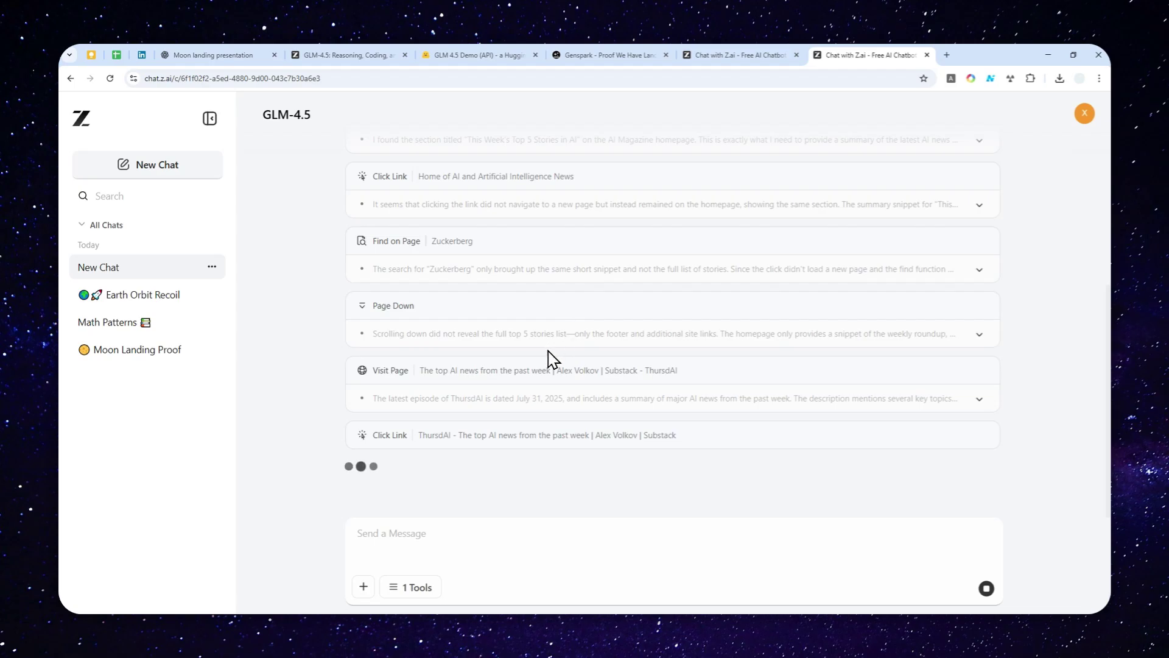
{"action": "left_click", "coordinate": [564, 576]}
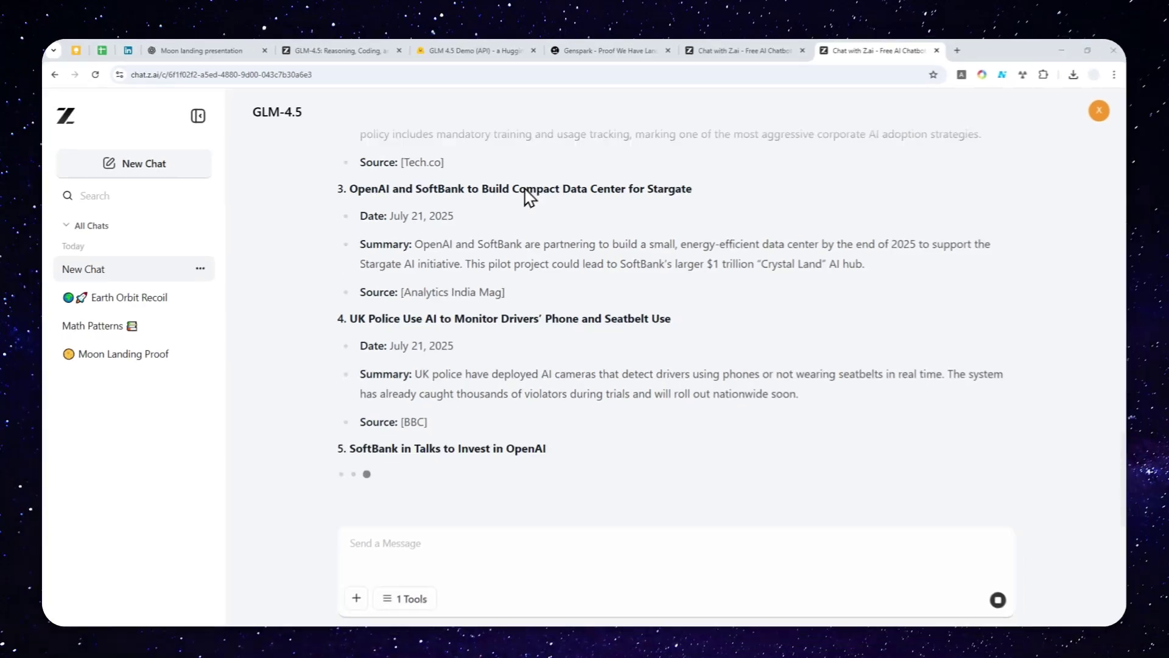
{"action": "scroll", "coordinate": [501, 390], "scroll_direction": "up", "scroll_amount": 10}
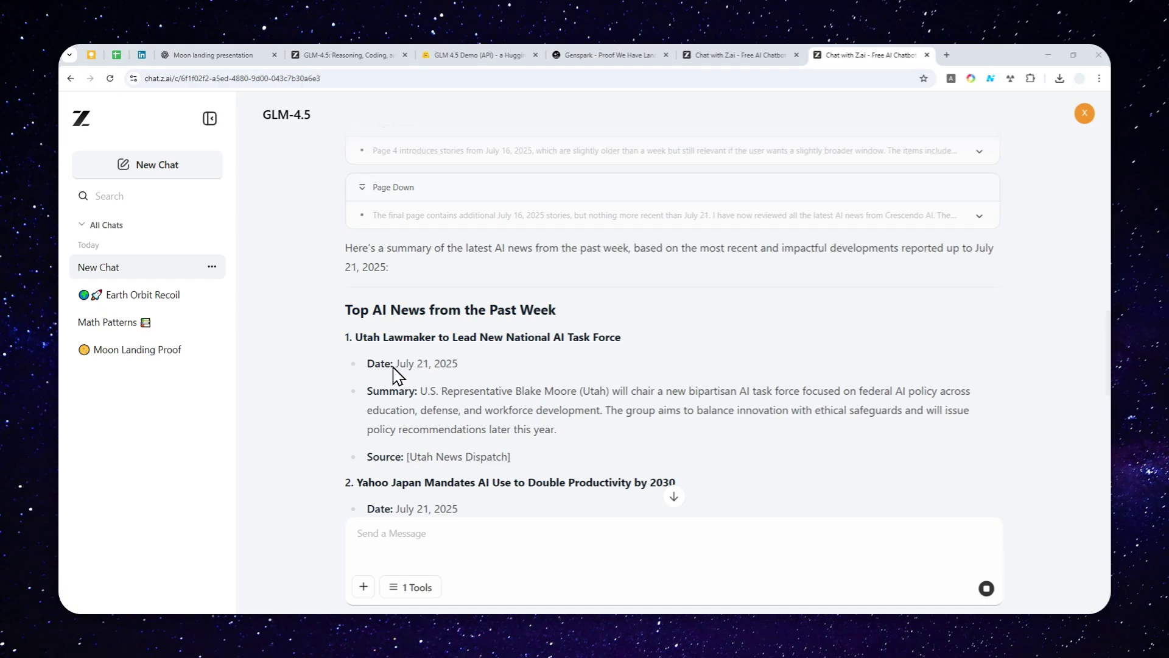
Step: Read through the remaining items of the AI news summary, including their dates, summaries and sources
{"action": "scroll", "coordinate": [501, 330], "scroll_direction": "down", "scroll_amount": 7}
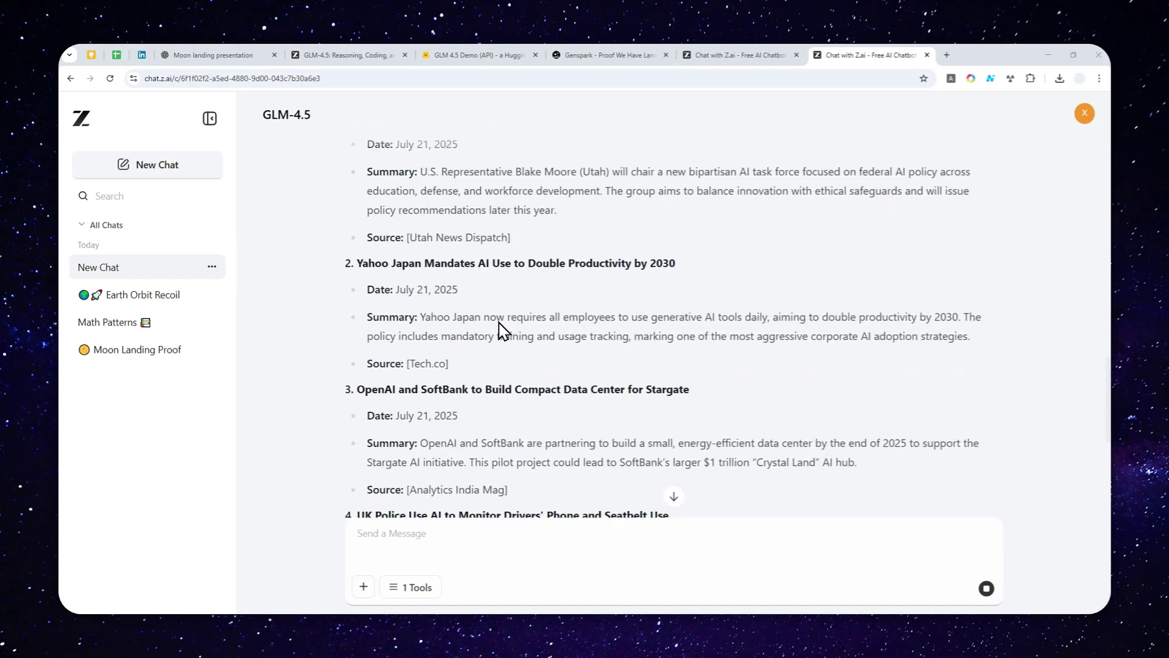
{"action": "scroll", "coordinate": [501, 329], "scroll_direction": "down", "scroll_amount": 3}
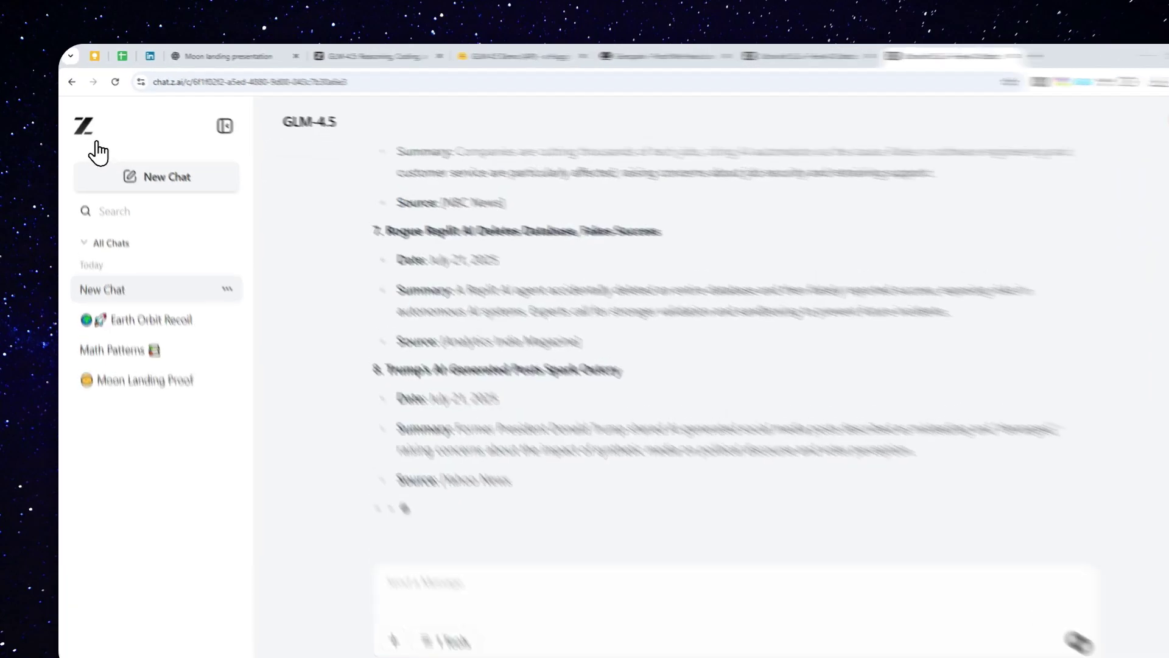
Step: Start a new chat in Z.ai and select the GLM-4.5-Air model for it
{"action": "left_click", "coordinate": [92, 135]}
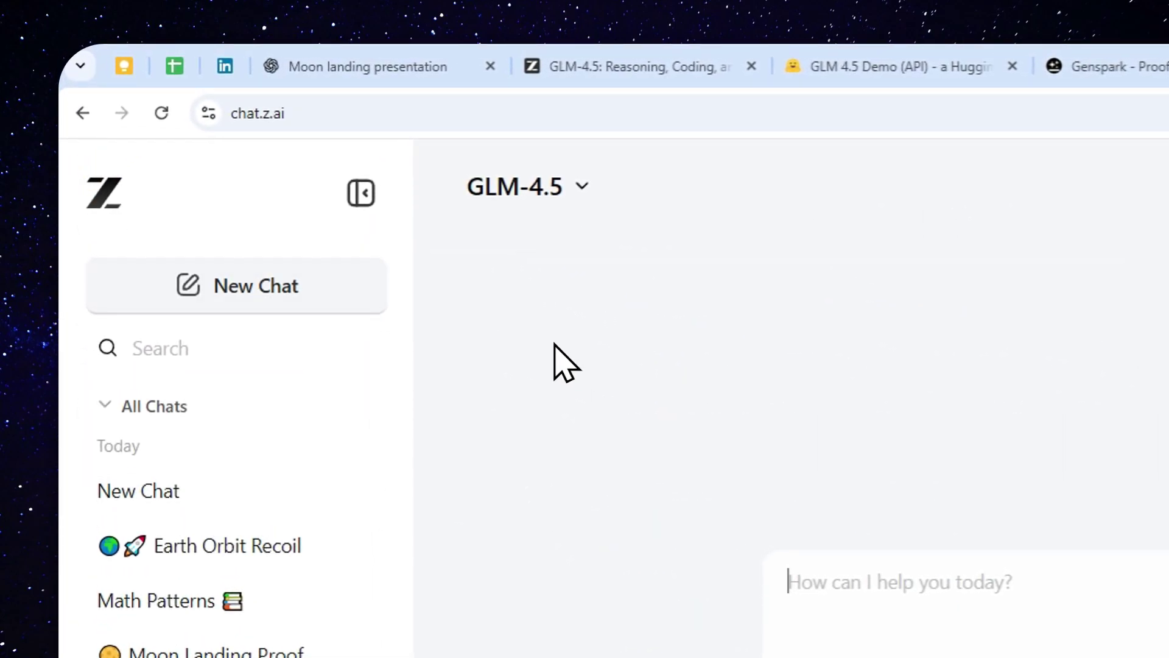
{"action": "left_click", "coordinate": [532, 200]}
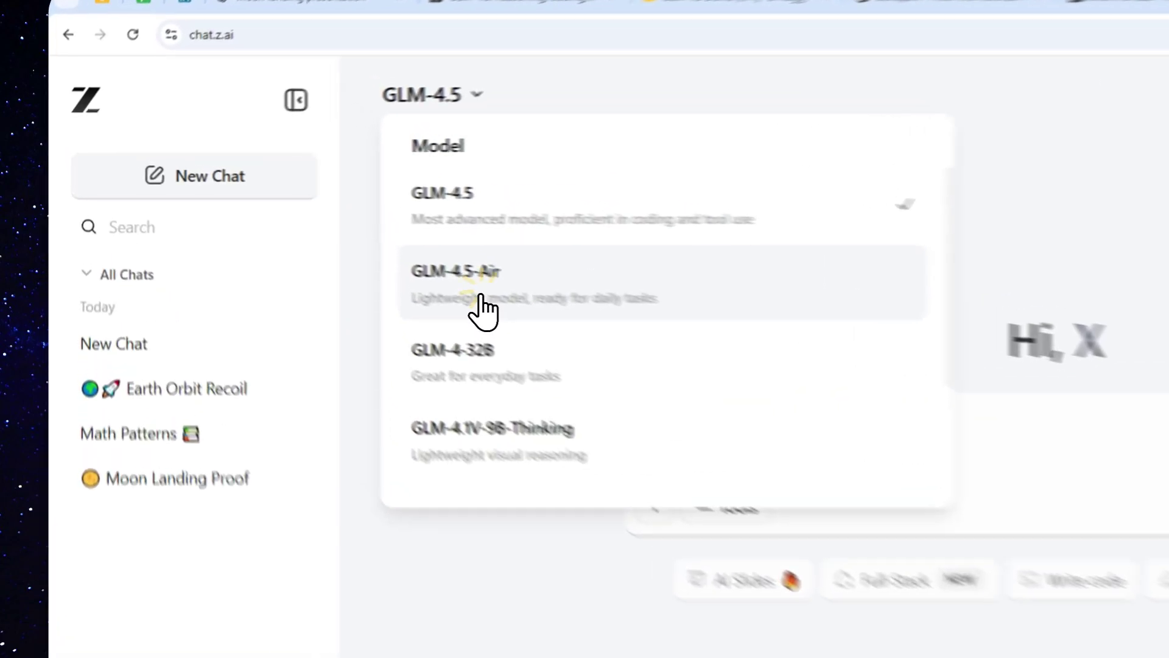
{"action": "left_click", "coordinate": [325, 243]}
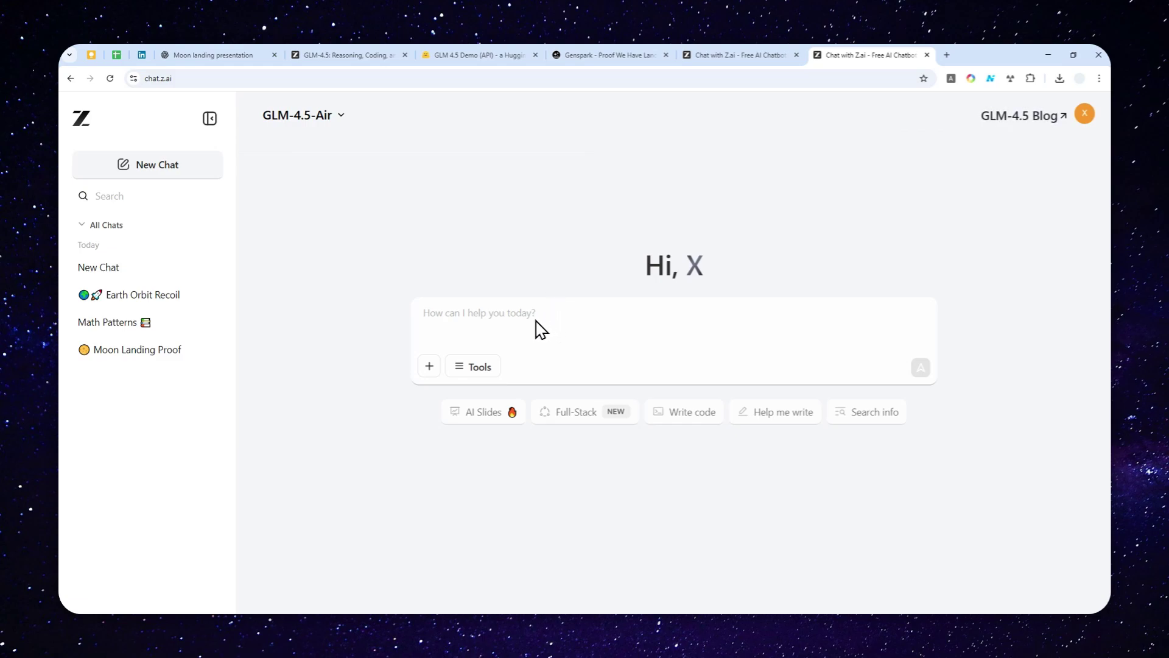
{"action": "left_click", "coordinate": [323, 129]}
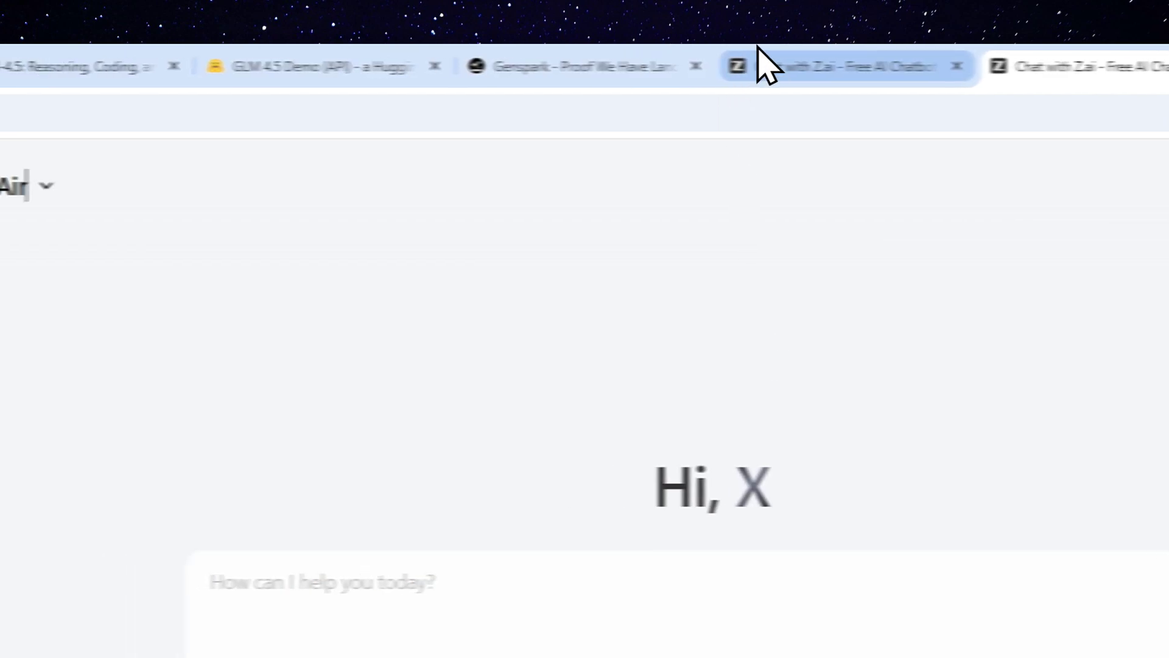
Step: Switch to the GLM-4.5 blog post and go back to its title and introduction
{"action": "left_click", "coordinate": [761, 61]}
{"action": "left_click", "coordinate": [83, 61]}
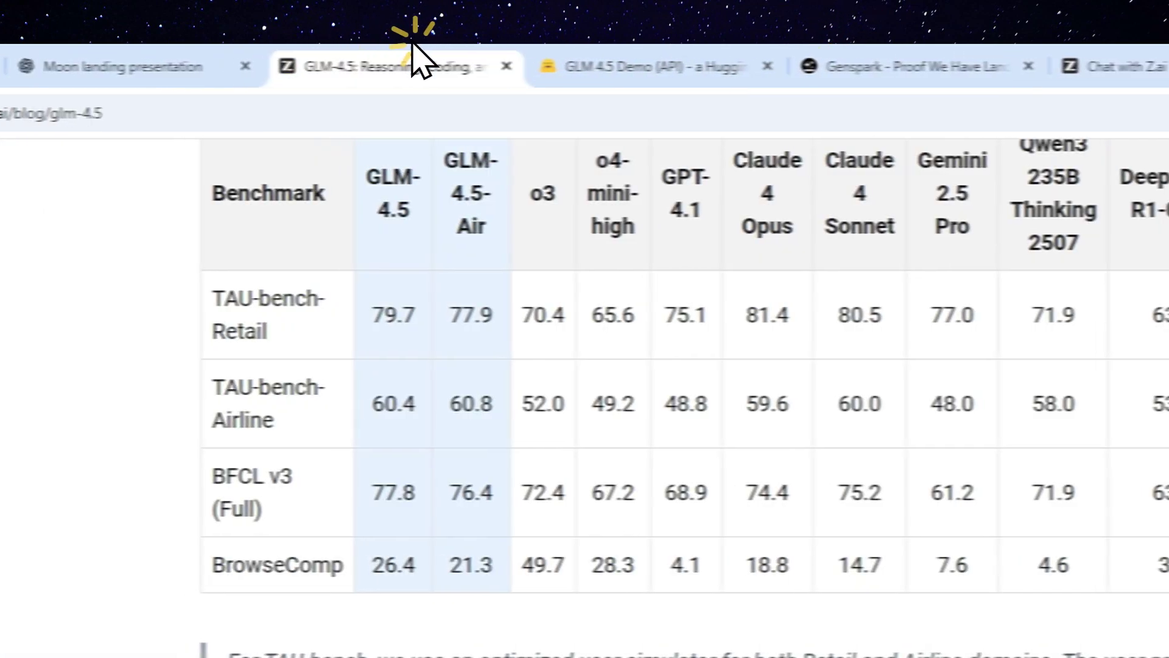
{"action": "scroll", "coordinate": [700, 357], "scroll_direction": "up", "scroll_amount": 10}
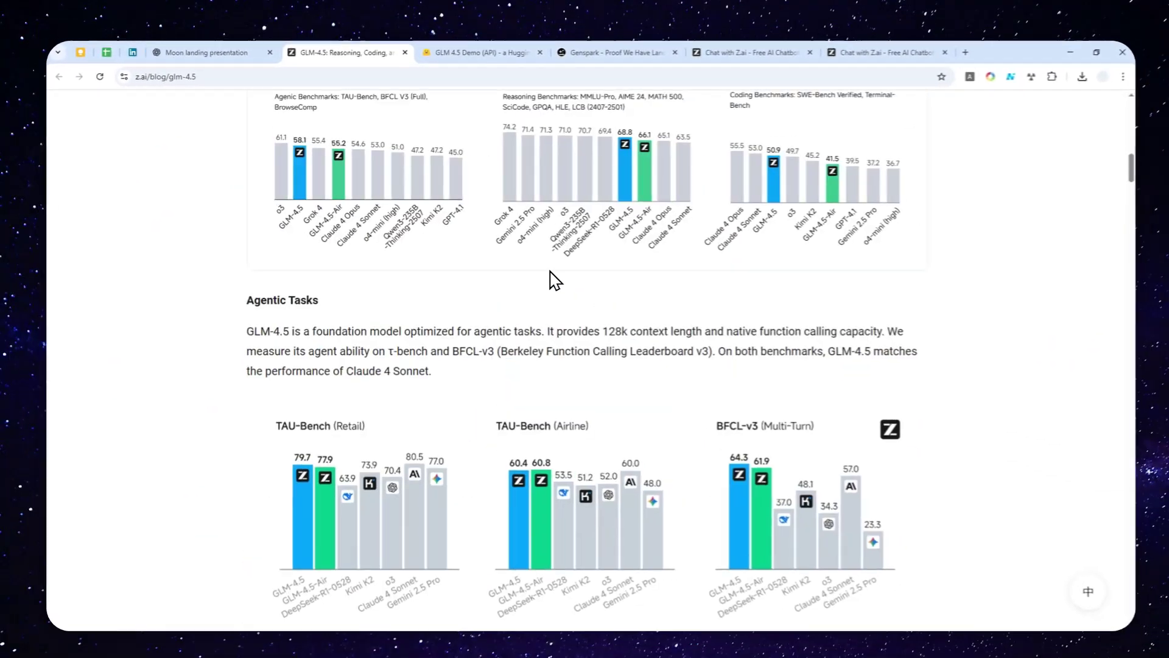
{"action": "scroll", "coordinate": [554, 280], "scroll_direction": "up", "scroll_amount": 10}
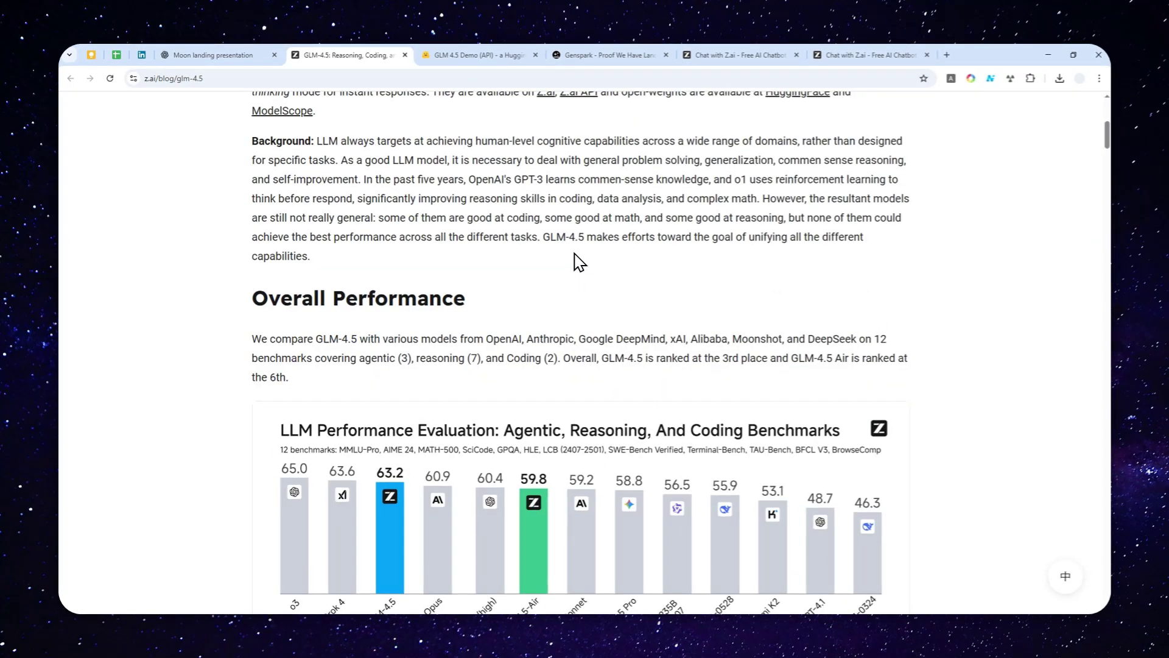
{"action": "scroll", "coordinate": [578, 262], "scroll_direction": "up", "scroll_amount": 6}
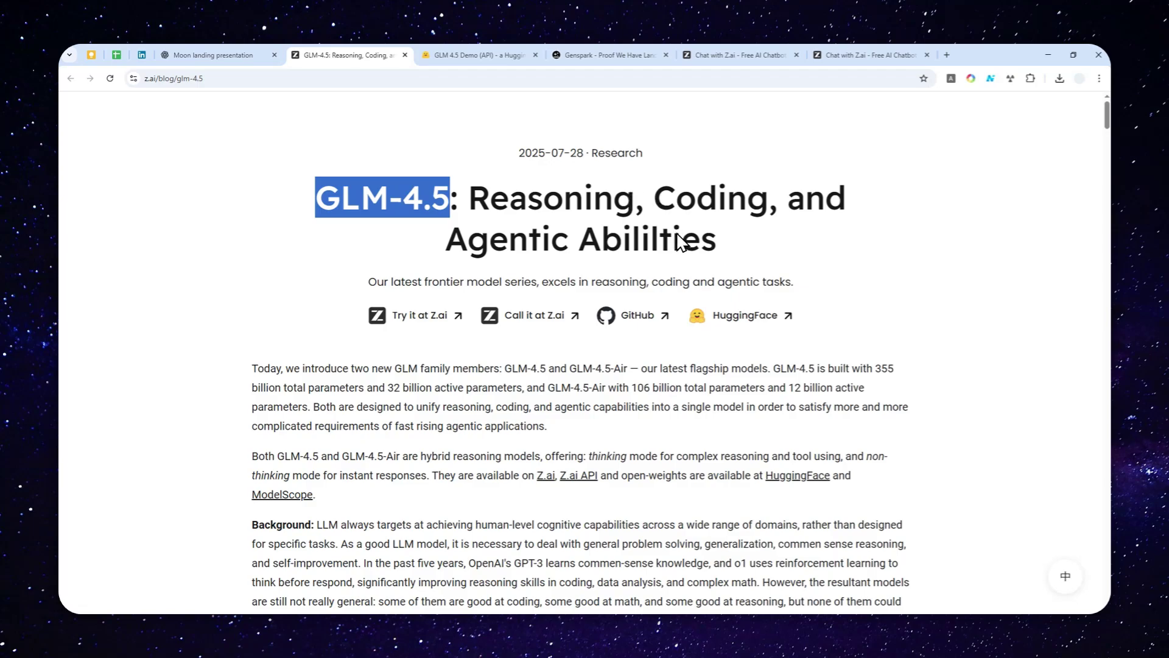
Step: Examine the blog post's model introduction, overall performance charts, agentic task results, BrowseComp scaling plot and benchmark comparison table
{"action": "scroll", "coordinate": [681, 241], "scroll_direction": "down", "scroll_amount": 3}
{"action": "scroll", "coordinate": [783, 324], "scroll_direction": "up", "scroll_amount": 3}
{"action": "scroll", "coordinate": [541, 395], "scroll_direction": "down", "scroll_amount": 3}
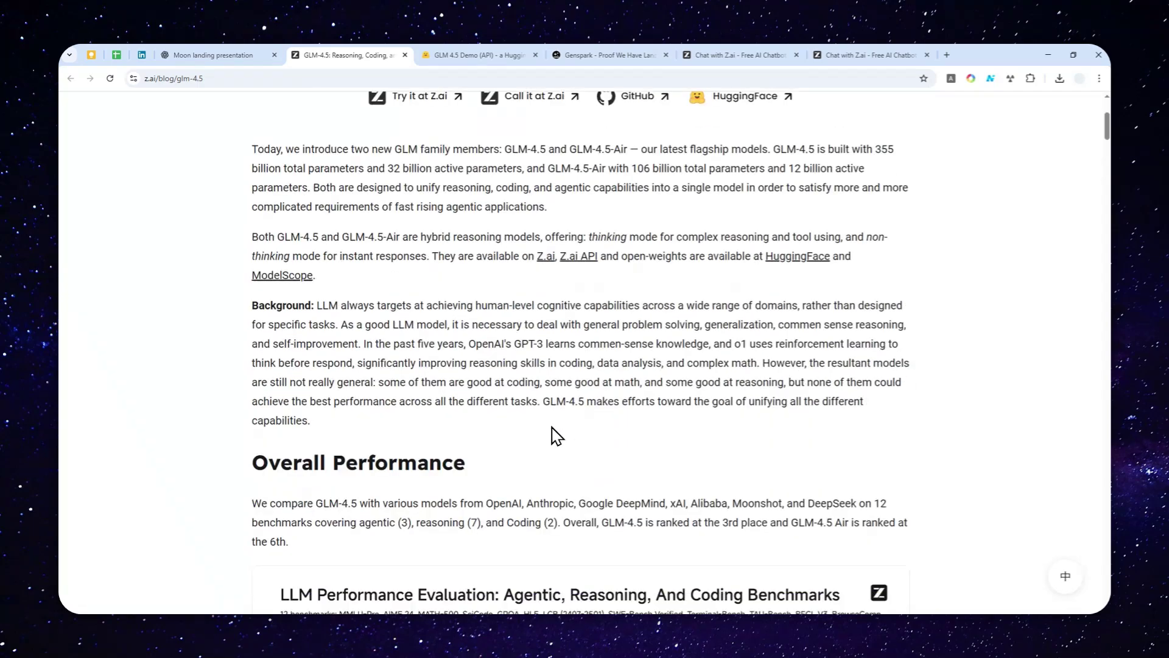
{"action": "scroll", "coordinate": [559, 425], "scroll_direction": "down", "scroll_amount": 6}
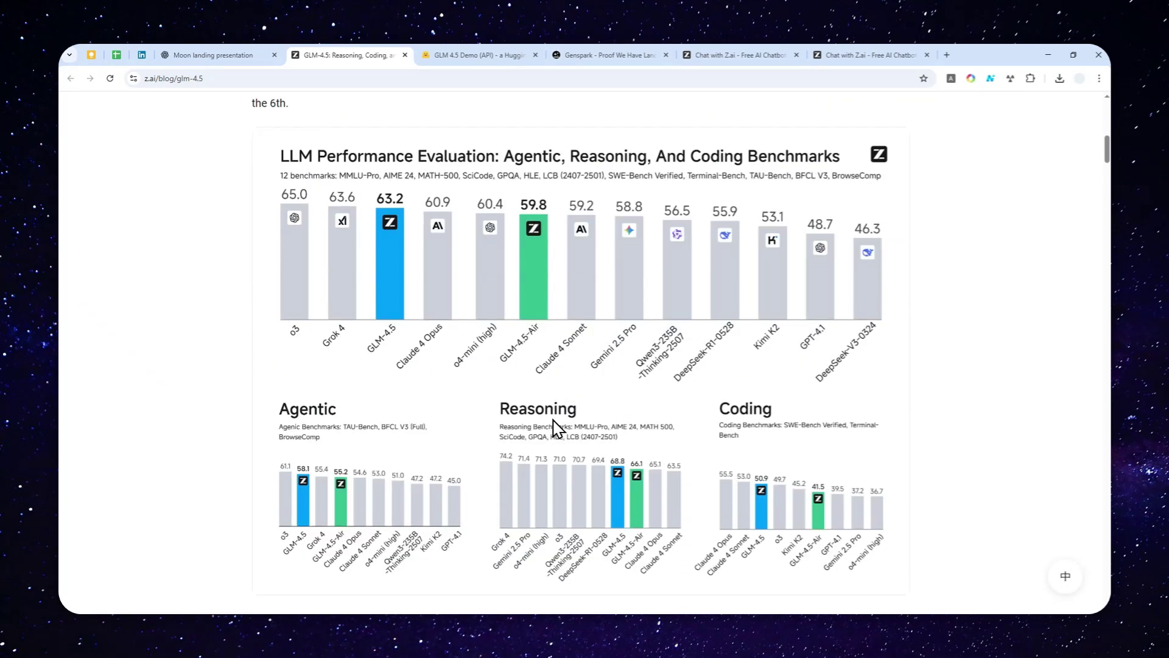
{"action": "scroll", "coordinate": [556, 426], "scroll_direction": "down", "scroll_amount": 4}
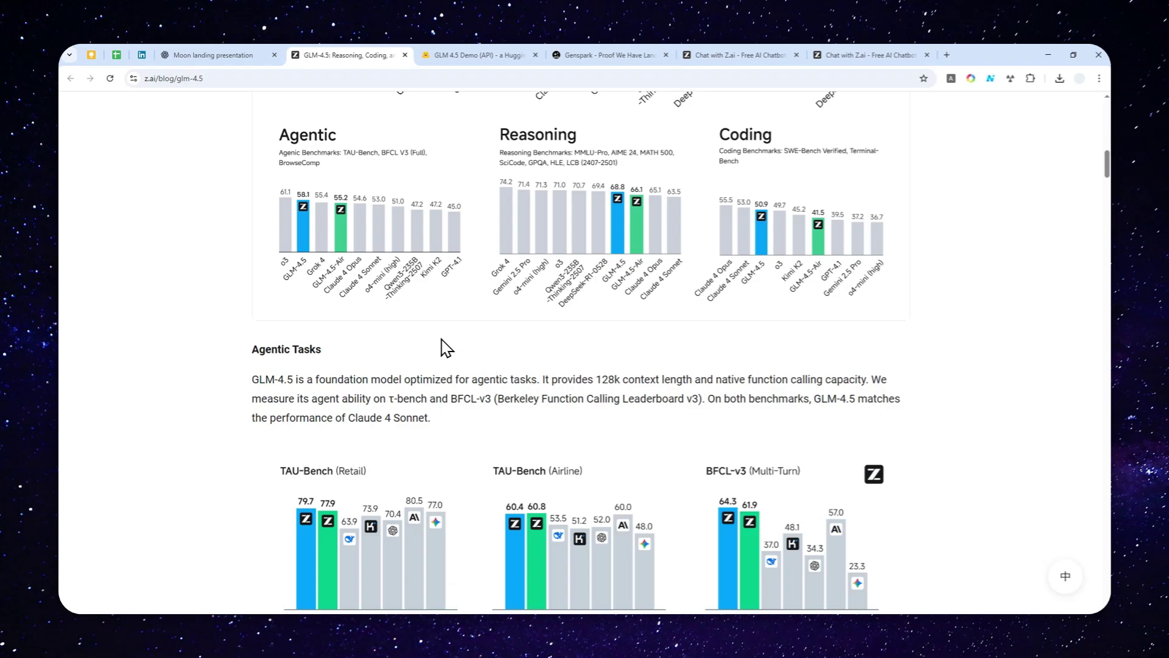
{"action": "scroll", "coordinate": [484, 367], "scroll_direction": "down", "scroll_amount": 4}
{"action": "scroll", "coordinate": [528, 365], "scroll_direction": "down", "scroll_amount": 4}
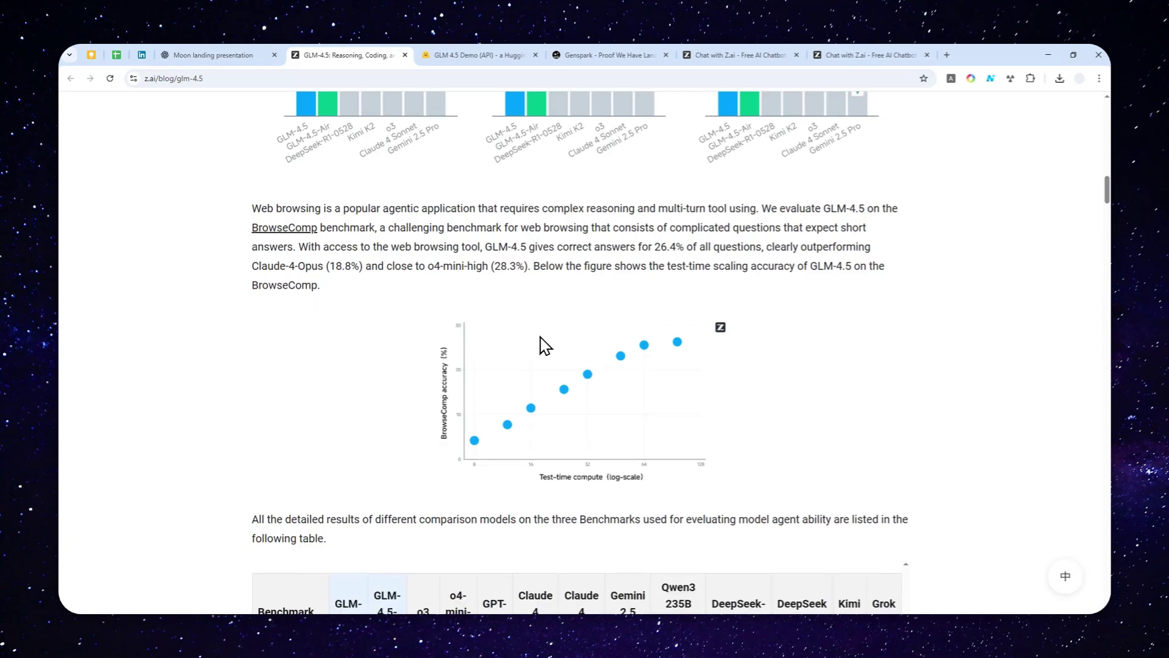
{"action": "scroll", "coordinate": [586, 305], "scroll_direction": "down", "scroll_amount": 4}
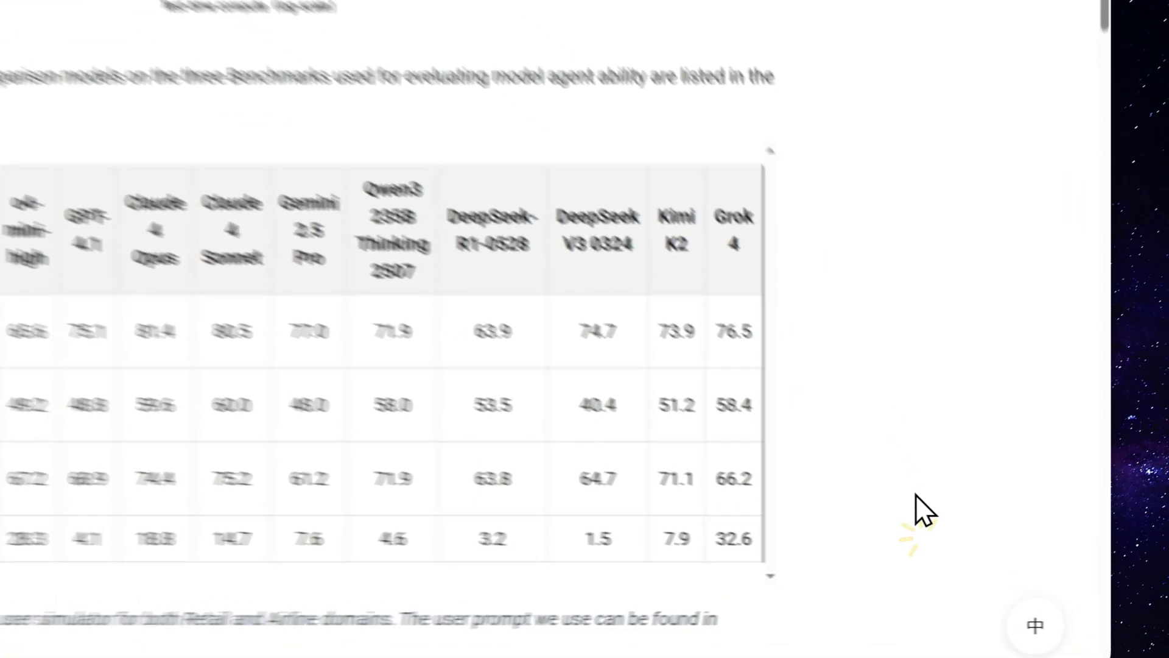
{"action": "scroll", "coordinate": [785, 506], "scroll_direction": "up", "scroll_amount": 20}
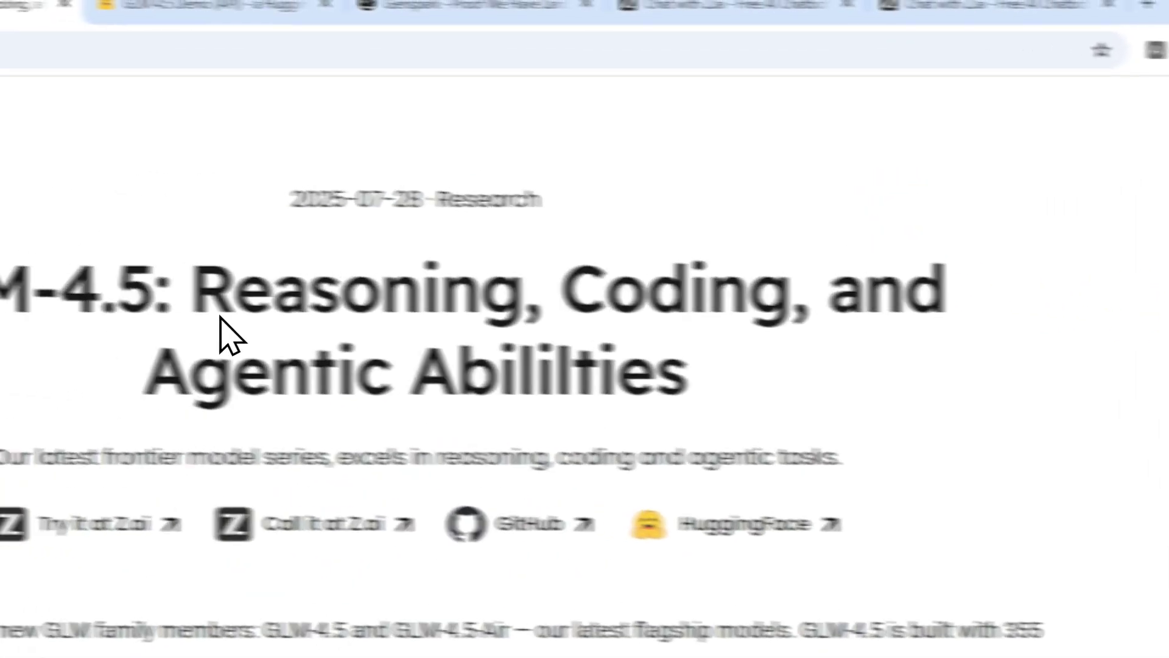